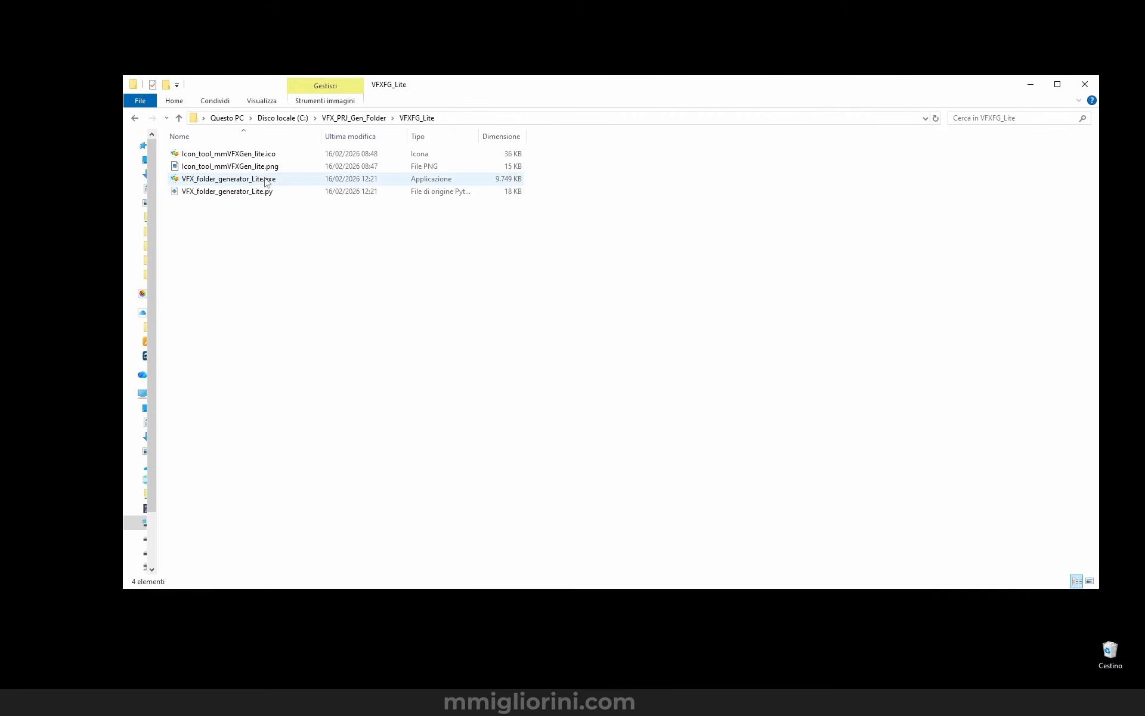
Create a desktop shortcut to VFX_folder_generator_Lite.exe and place it in the middle of the desktop
left_click(260, 180)
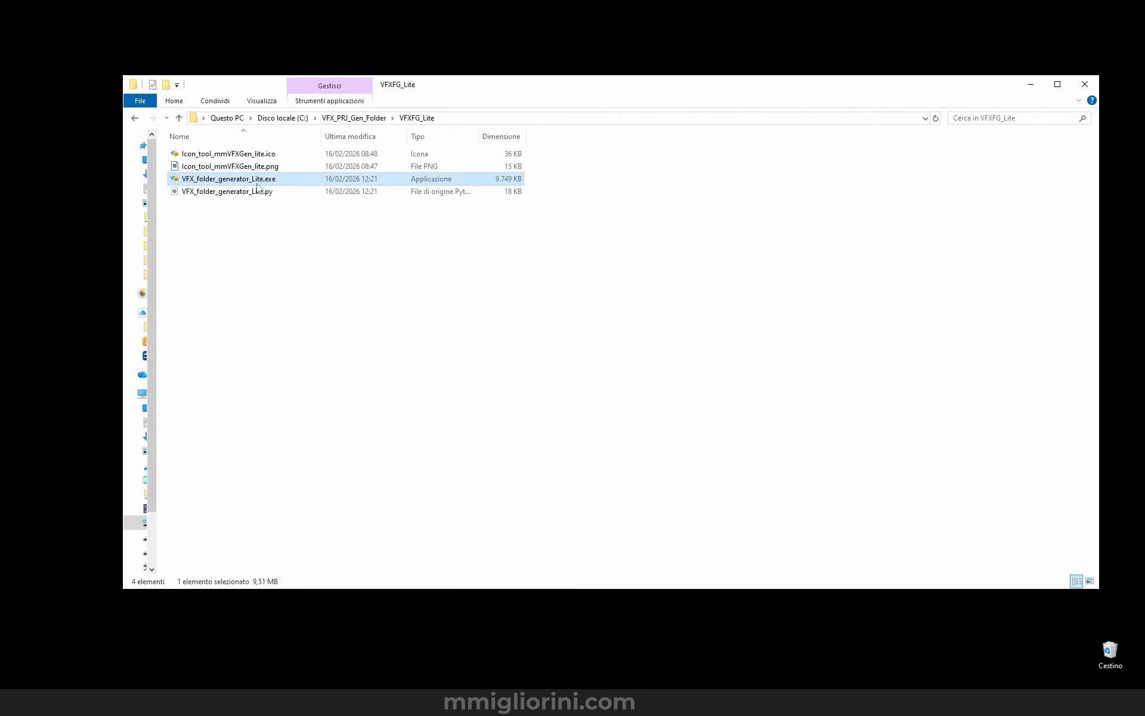
right_click(258, 185)
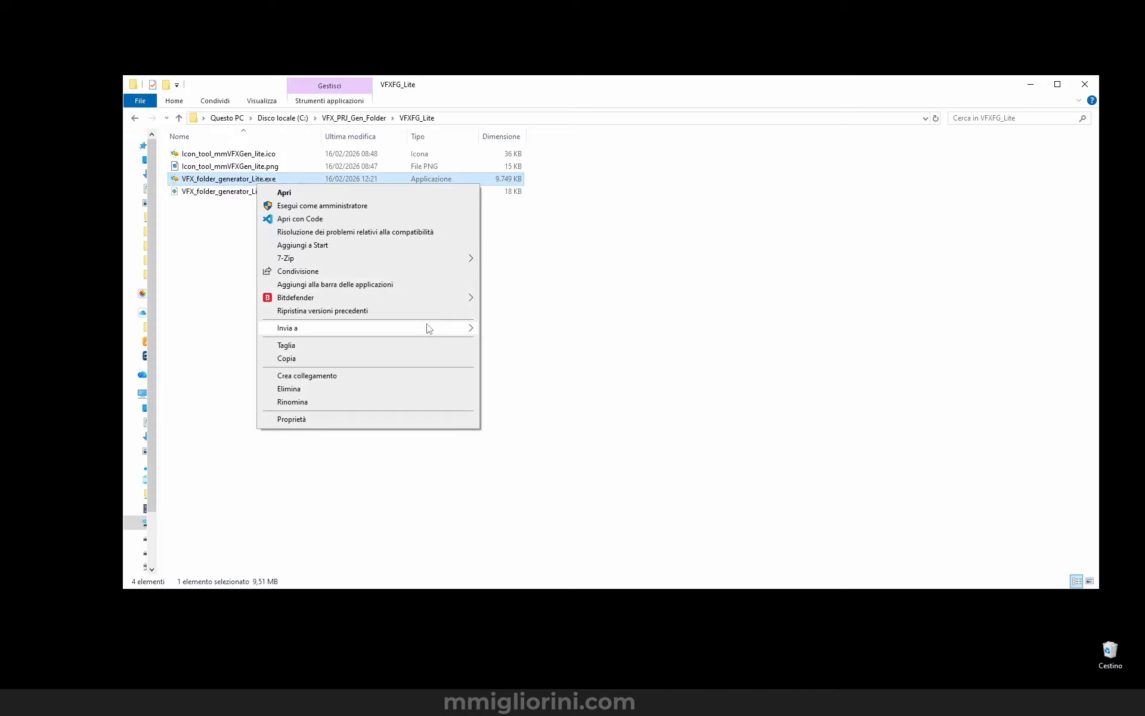
mouse_move(445, 330)
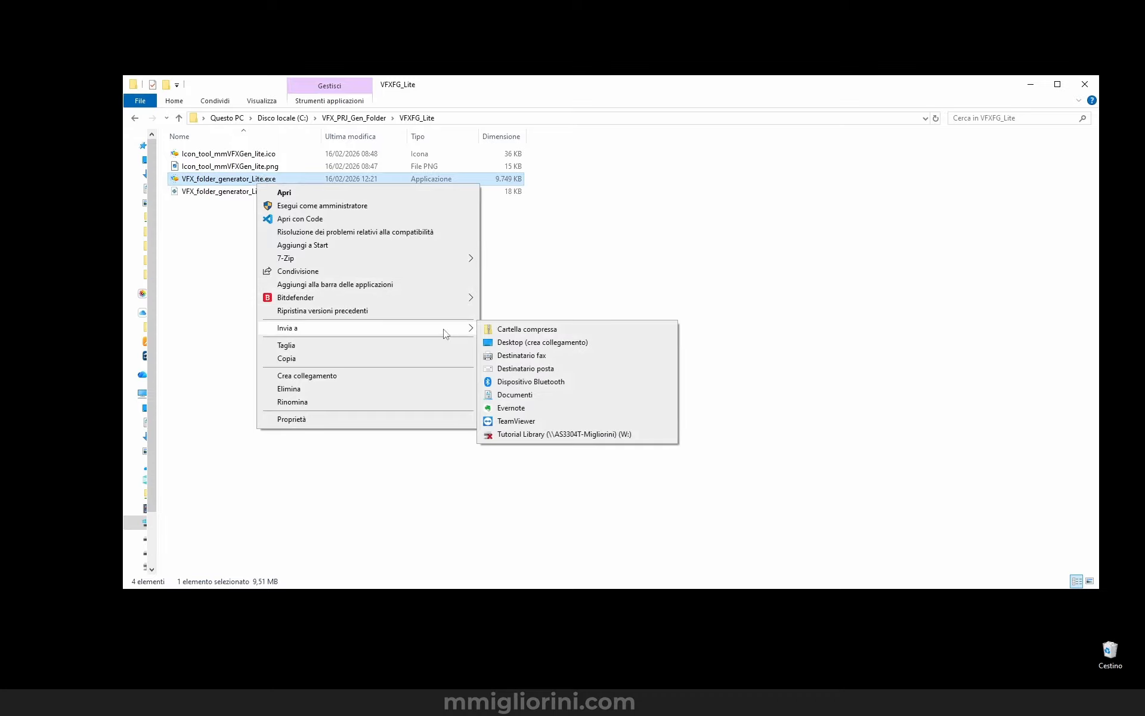
left_click(555, 342)
left_click_drag(583, 91, 0, 105)
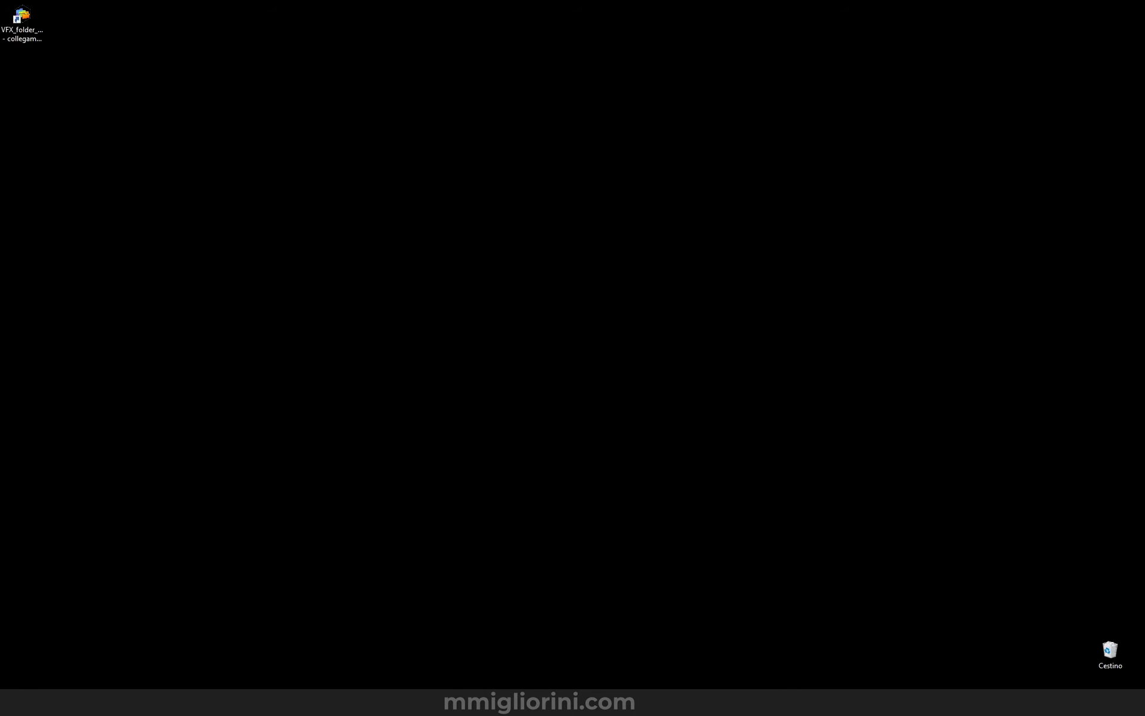
left_click_drag(30, 44, 572, 388)
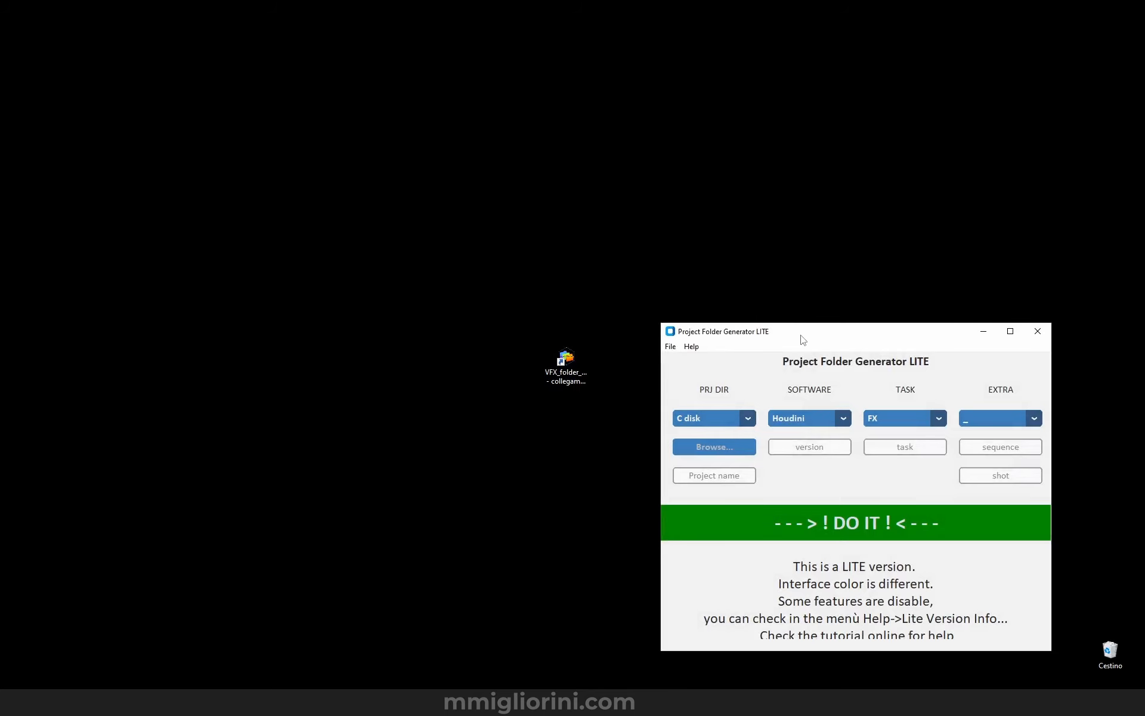
Enlarge the Project Folder Generator LITE window to show its full text and place it beside the full version's window
left_click_drag(804, 340, 482, 168)
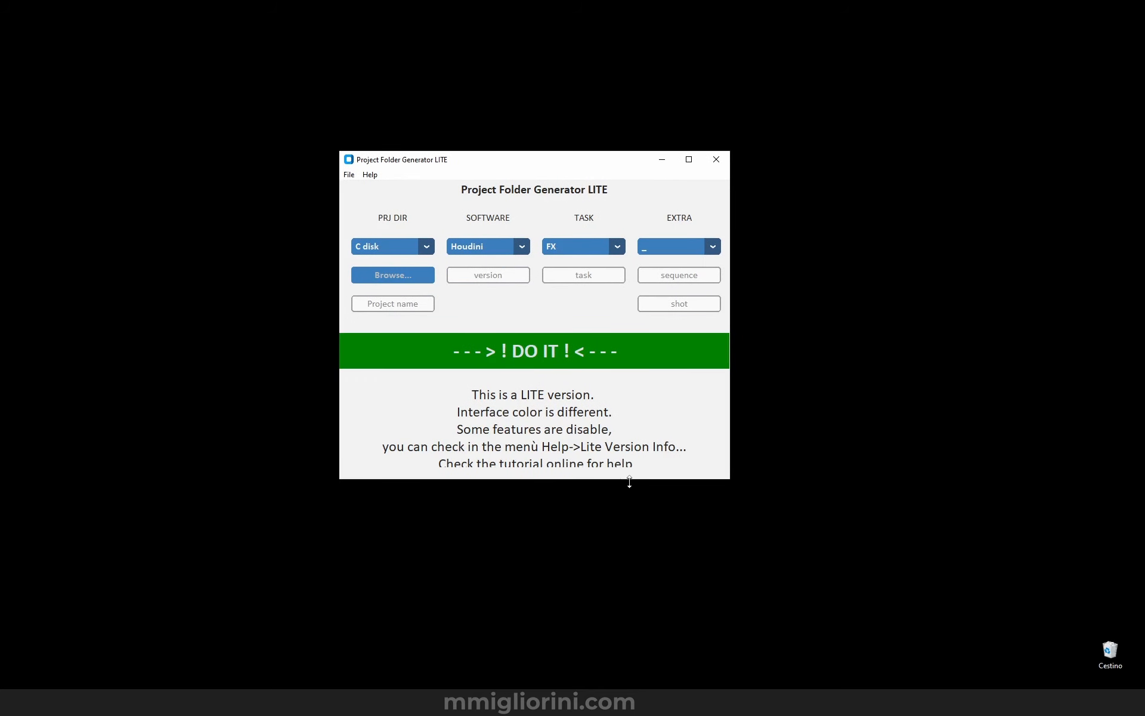
left_click_drag(630, 482, 631, 500)
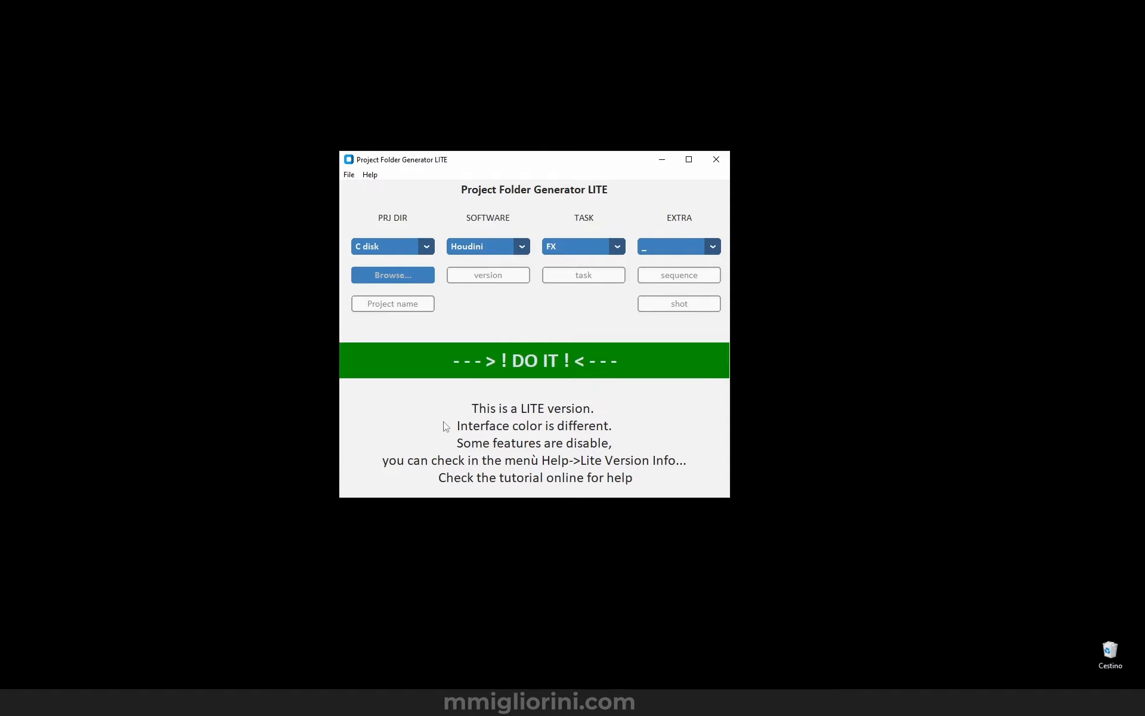
left_click_drag(0, 192, 370, 163)
left_click_drag(579, 161, 768, 167)
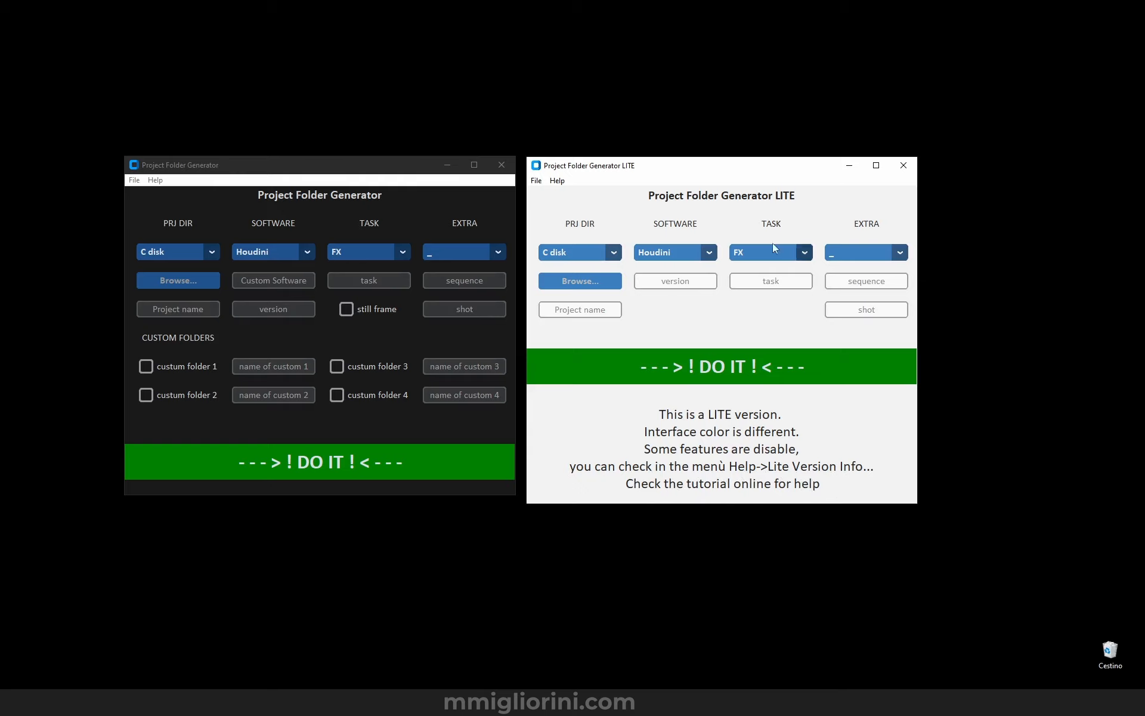
Open the Lite version information and move its message clear of the full version's window
left_click(564, 181)
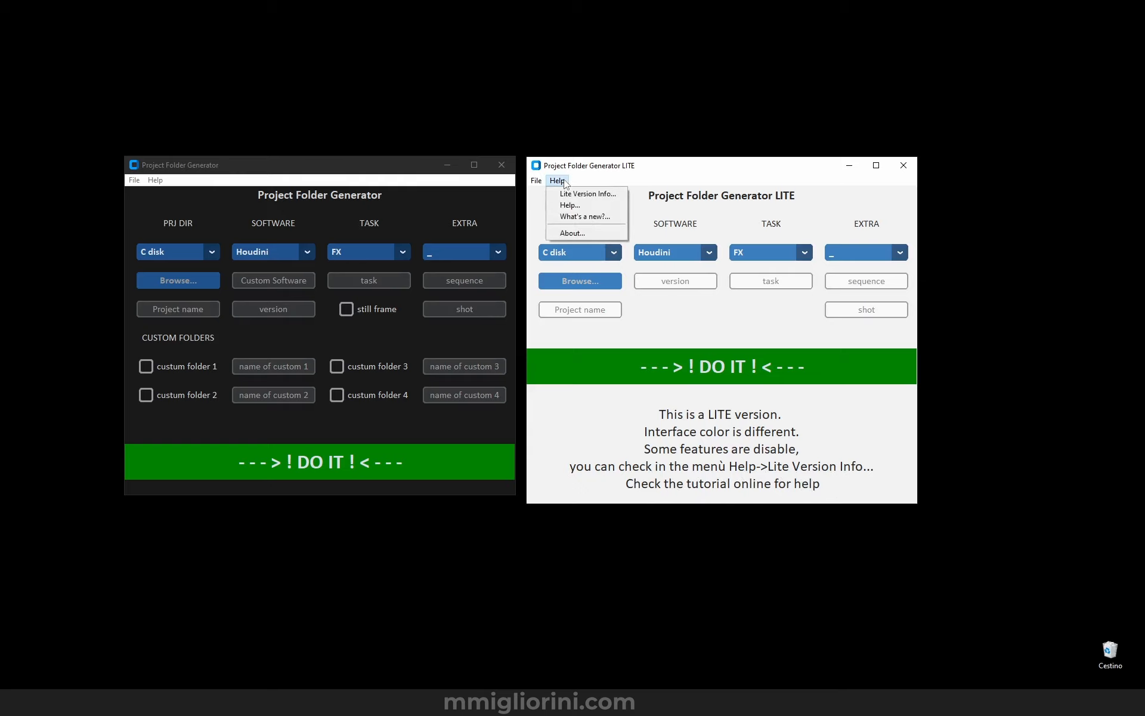
left_click(591, 200)
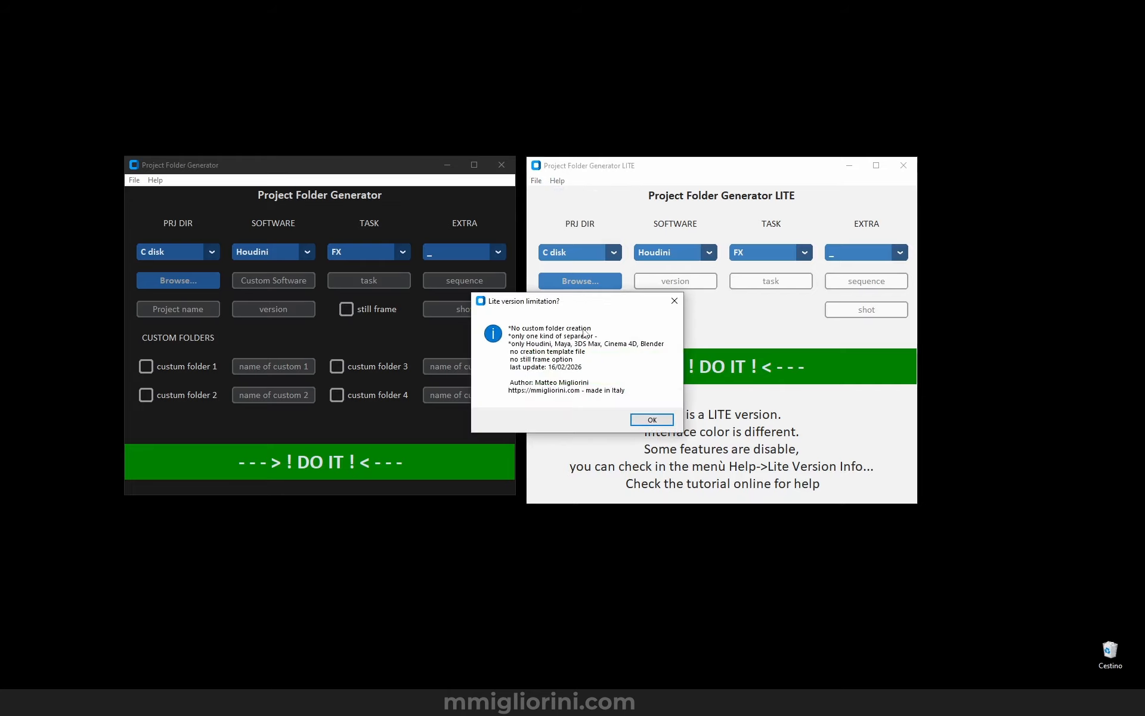
left_click_drag(596, 308, 716, 187)
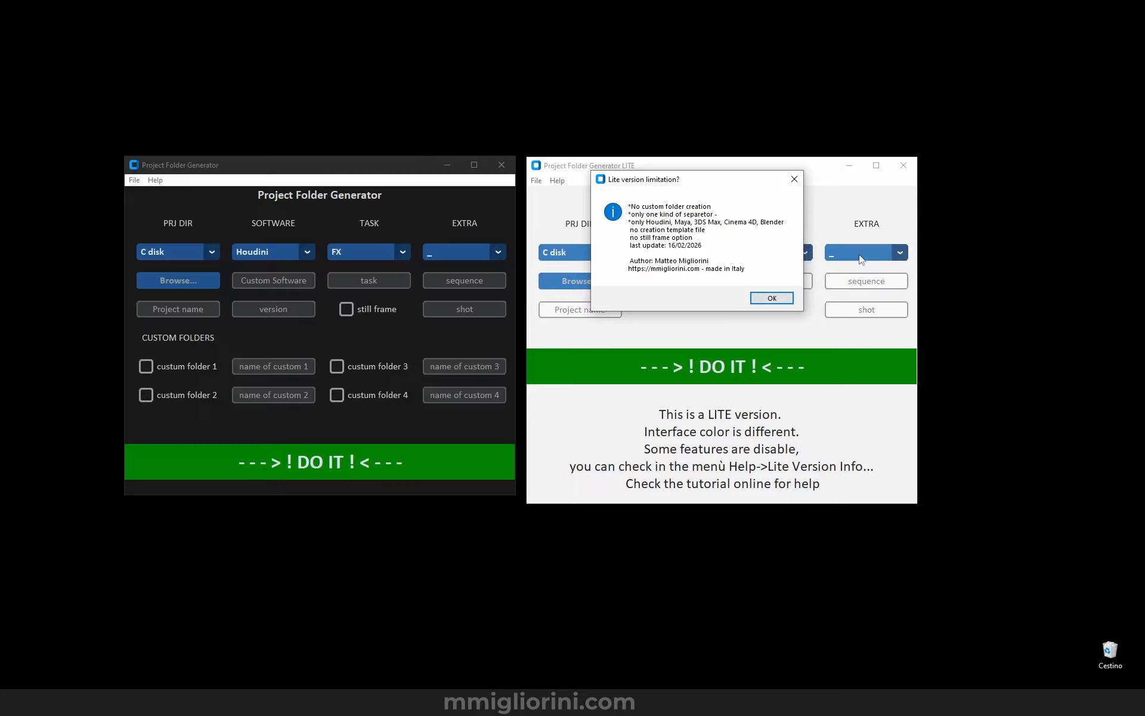
Examine the separator, software and task choices of the full version against the LITE limitations, and close the limitations message
left_click(499, 252)
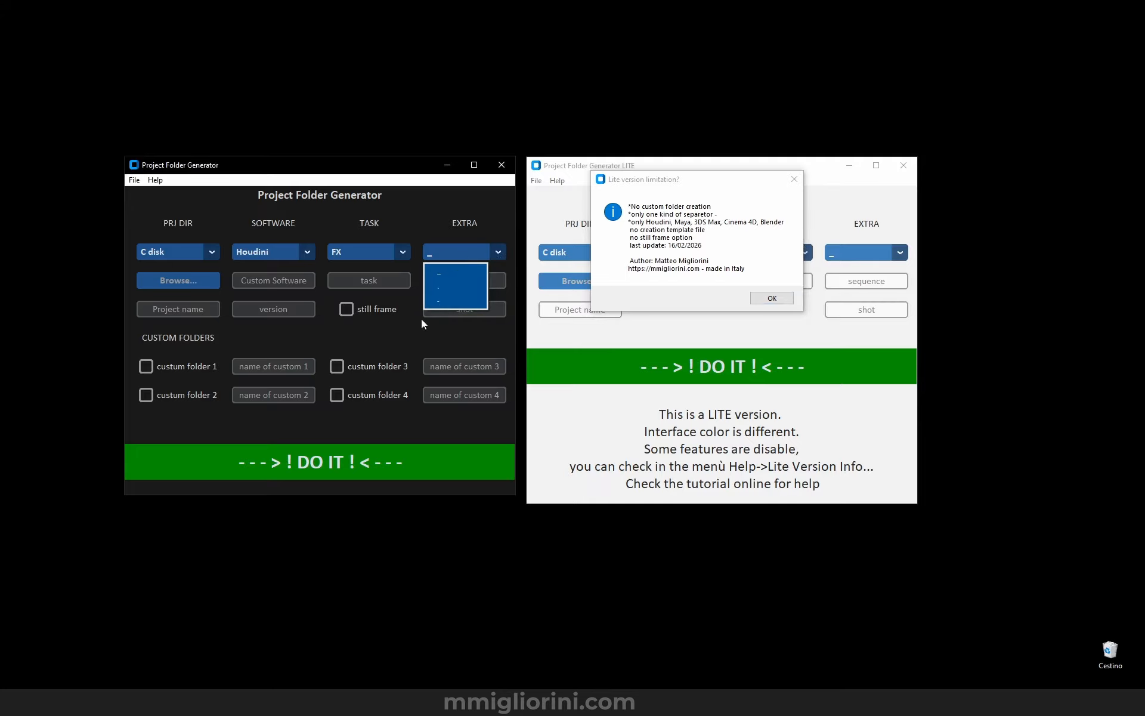
left_click(477, 231)
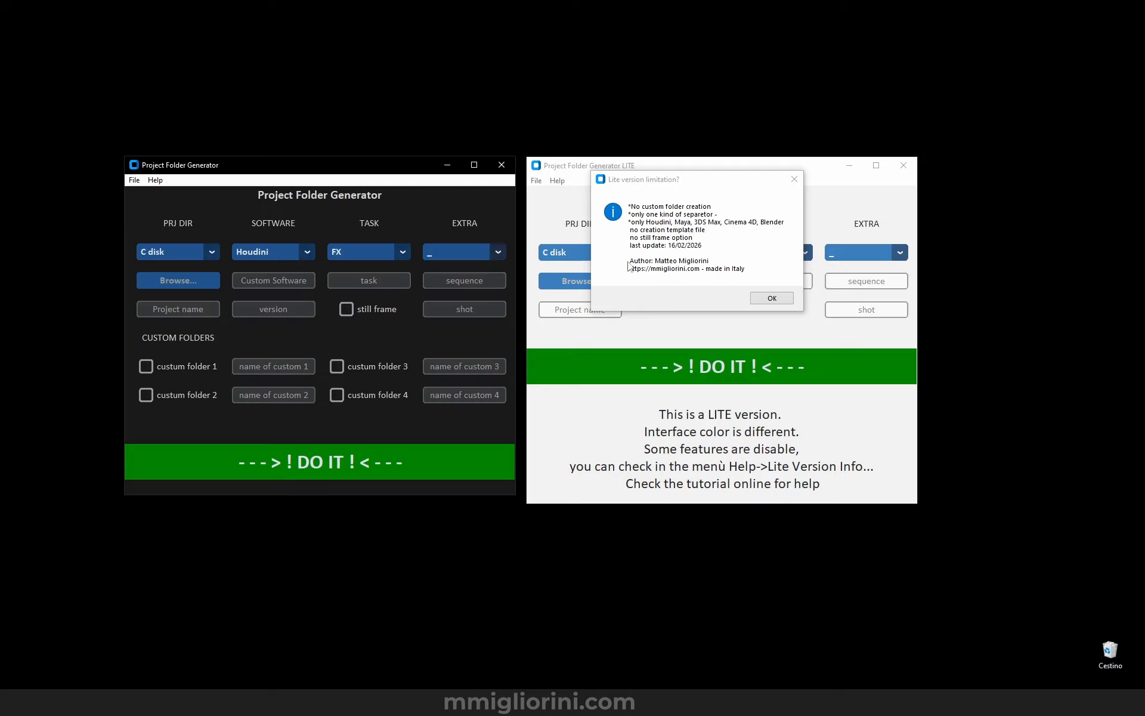
left_click(308, 252)
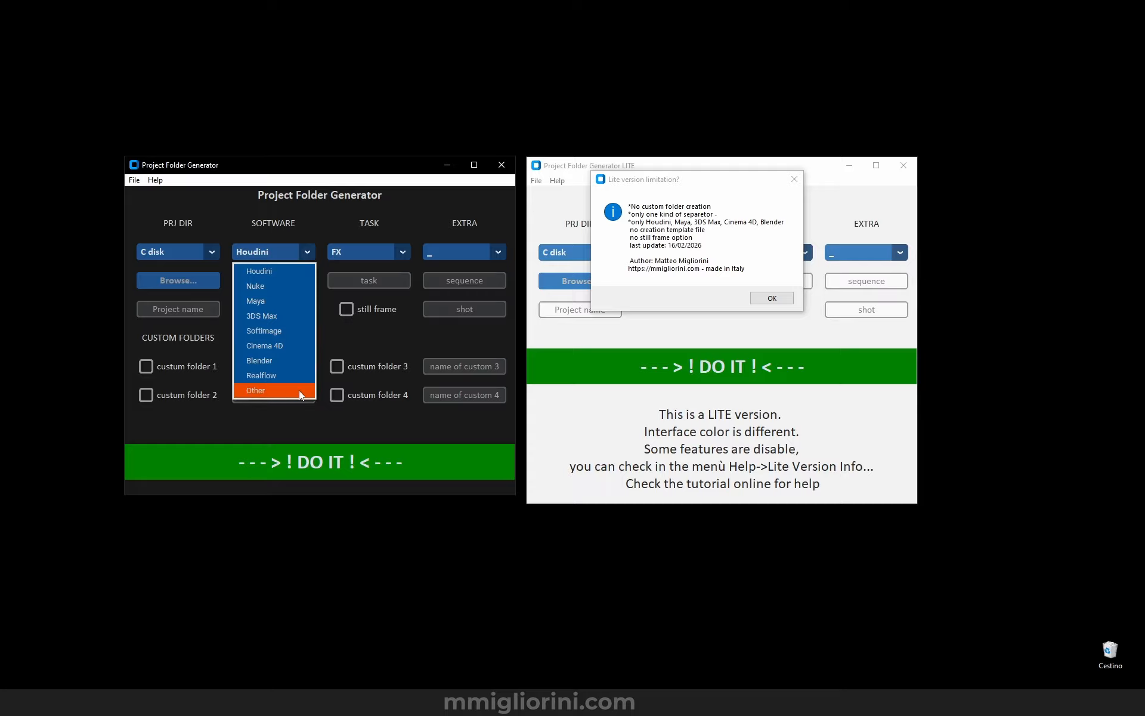
left_click(370, 255)
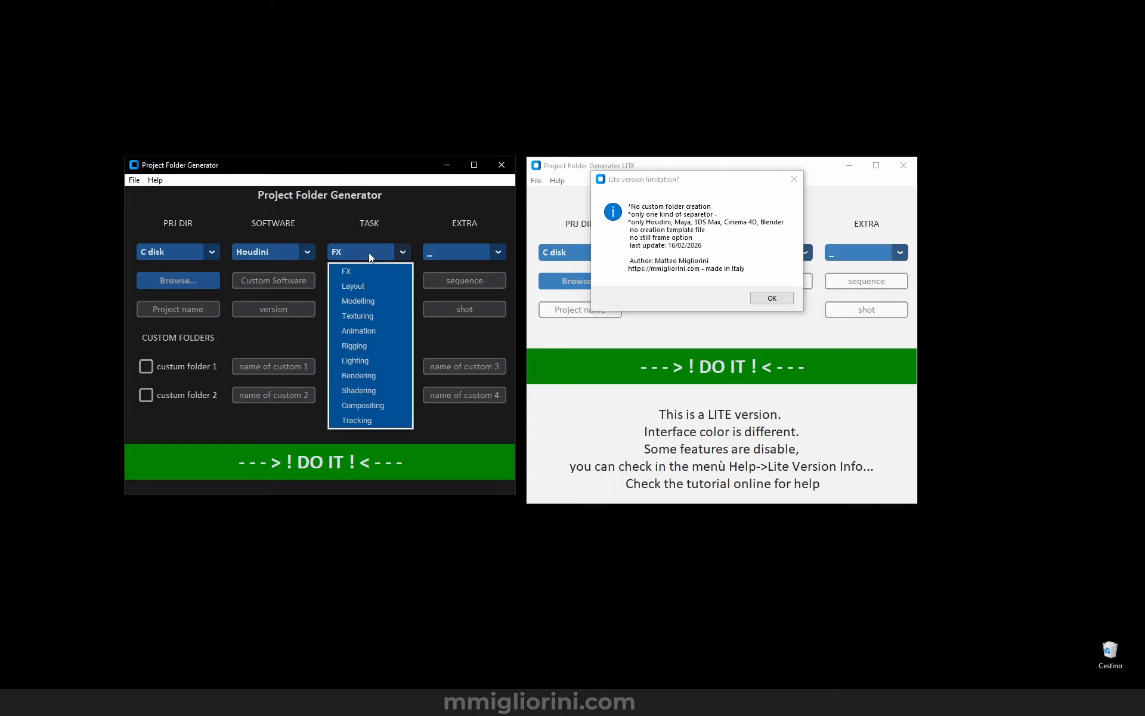
left_click(196, 248)
left_click(280, 262)
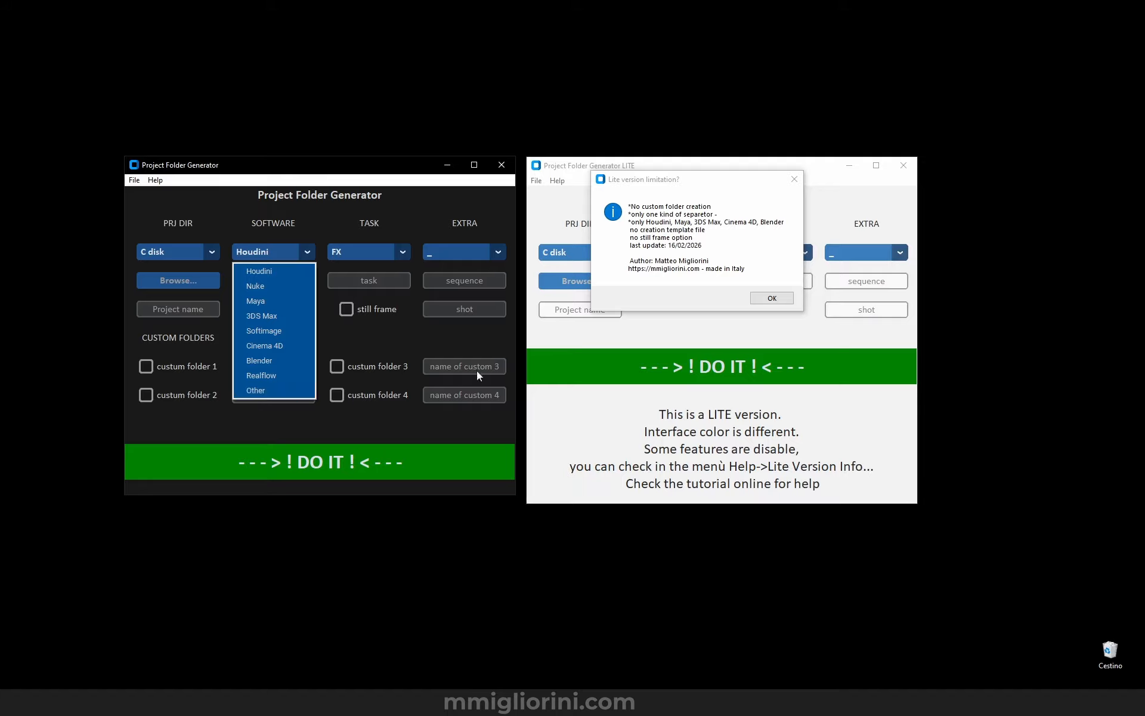
left_click(725, 188)
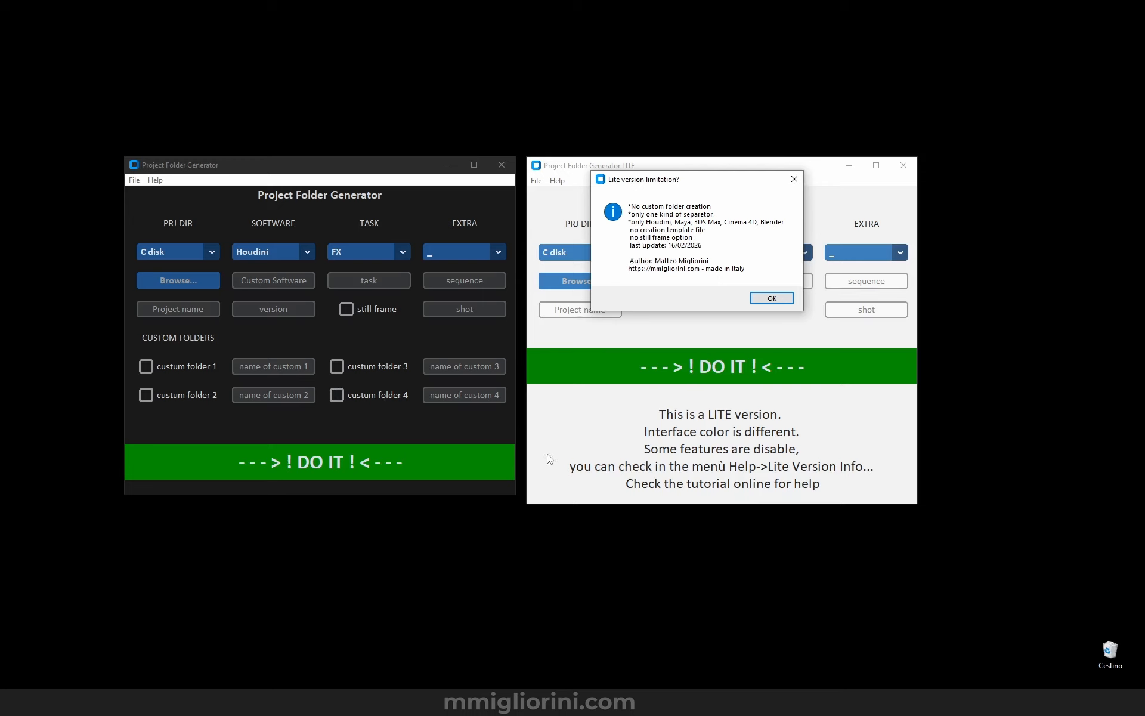
left_click(775, 300)
View the What's new and About information of the LITE version and close both messages
left_click(557, 180)
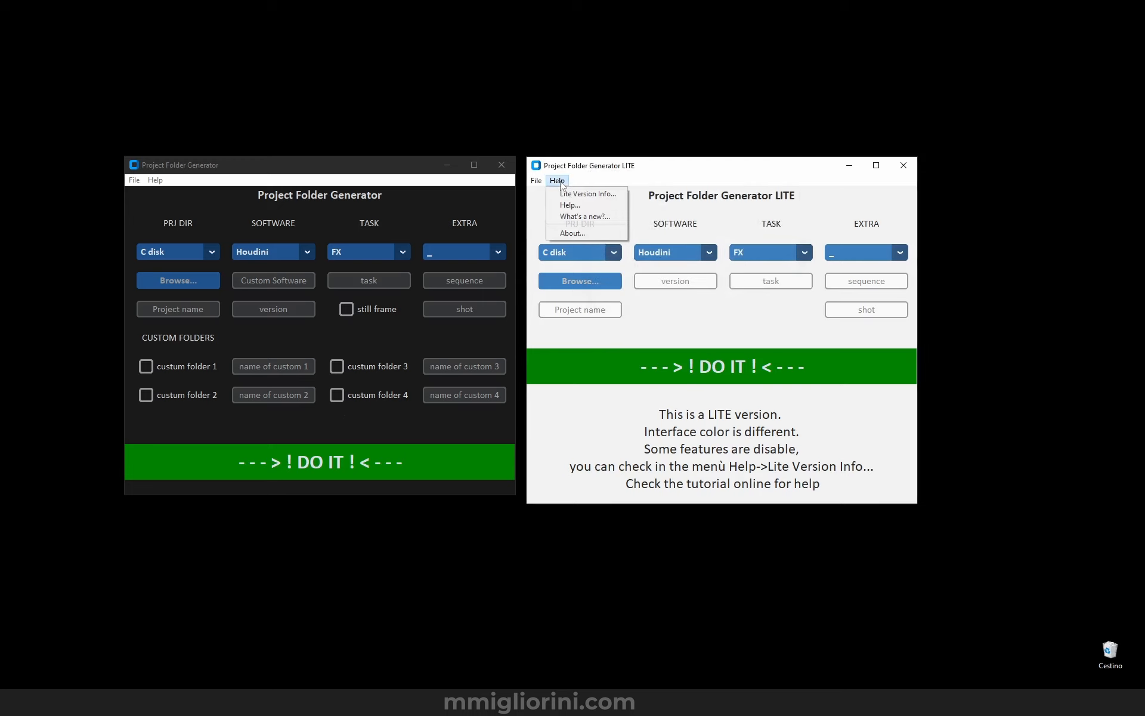
left_click(586, 219)
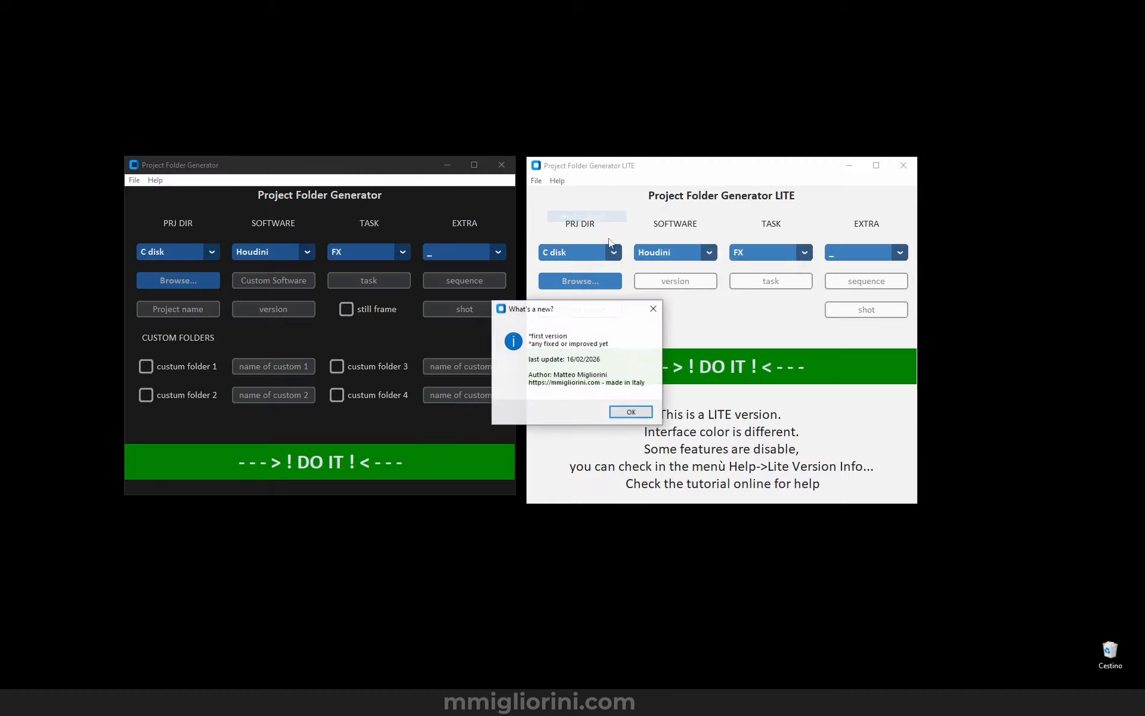
left_click(654, 309)
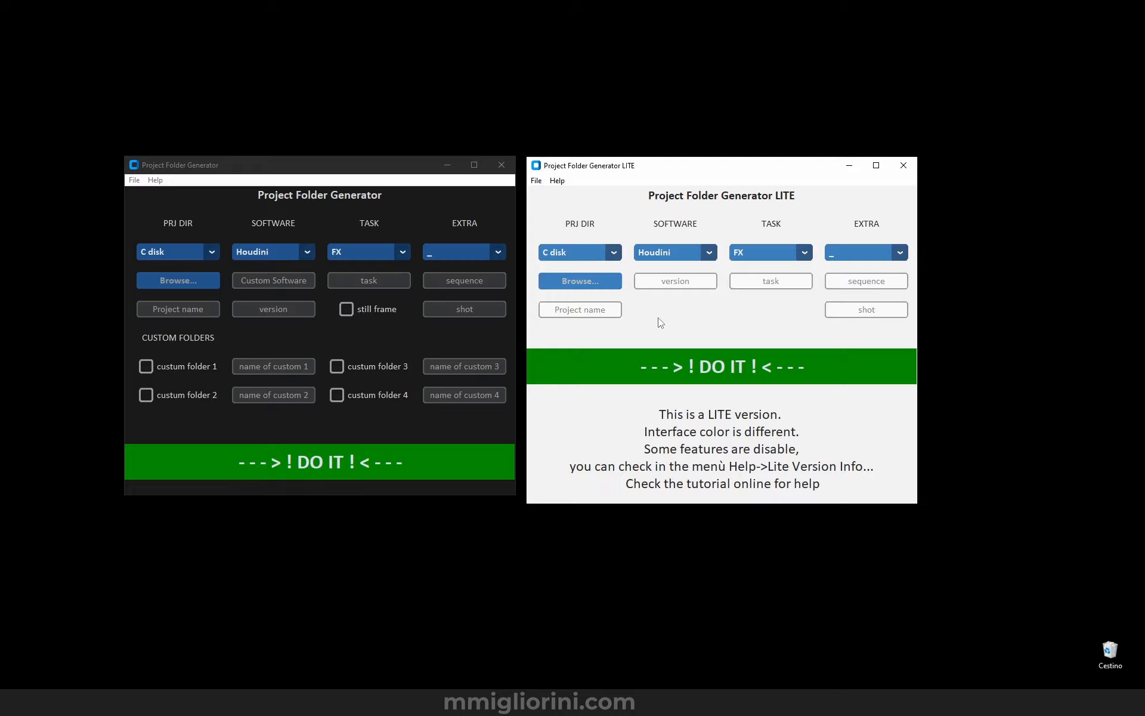
left_click(559, 180)
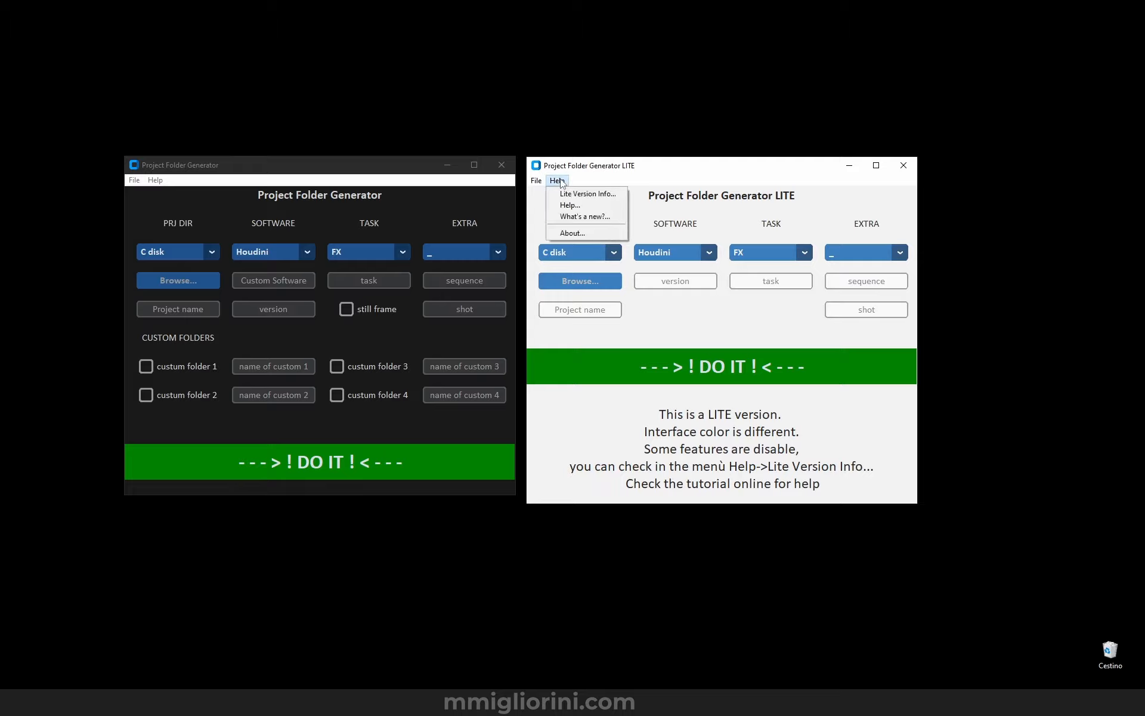
left_click(583, 232)
left_click(662, 309)
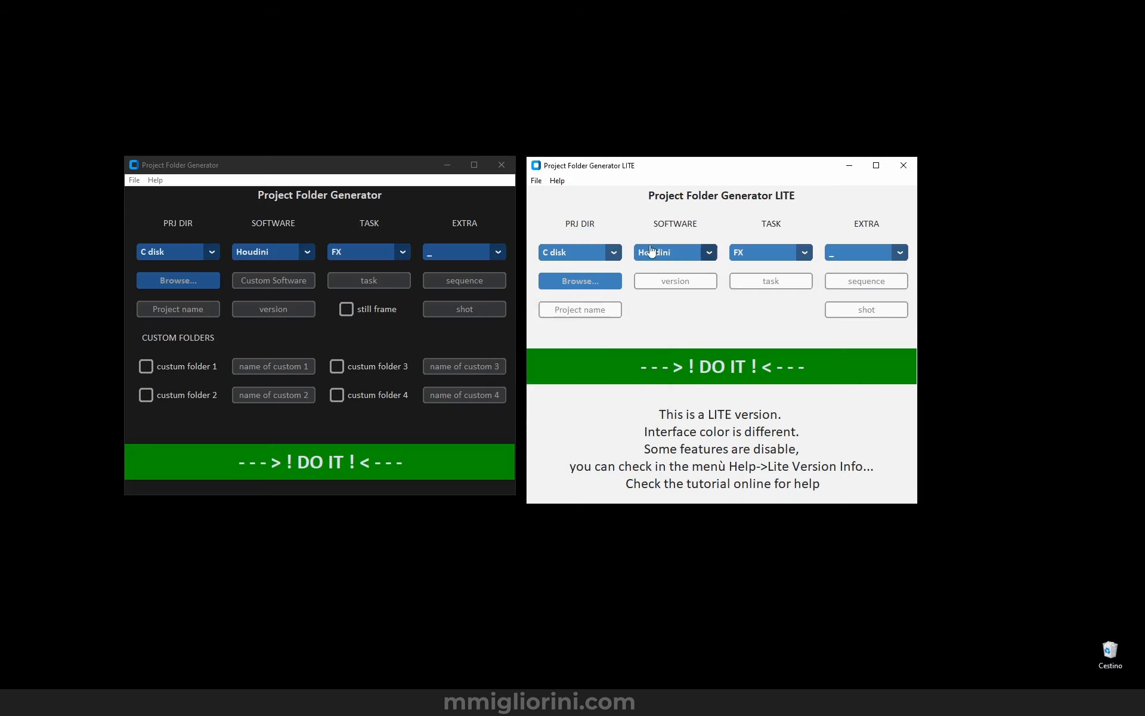
Restart the LITE version from its desktop shortcut, exit the full version, and enlarge the LITE window to show its full text
left_click(536, 180)
left_click(542, 195)
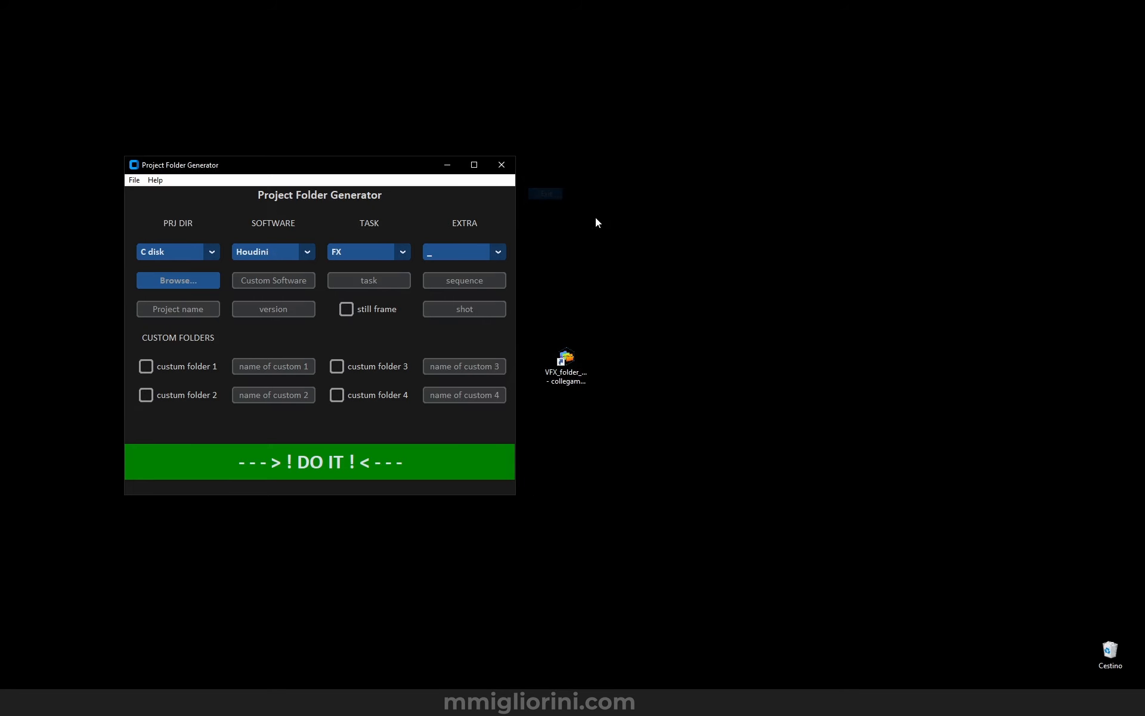
double_click(579, 376)
left_click(132, 180)
left_click(146, 194)
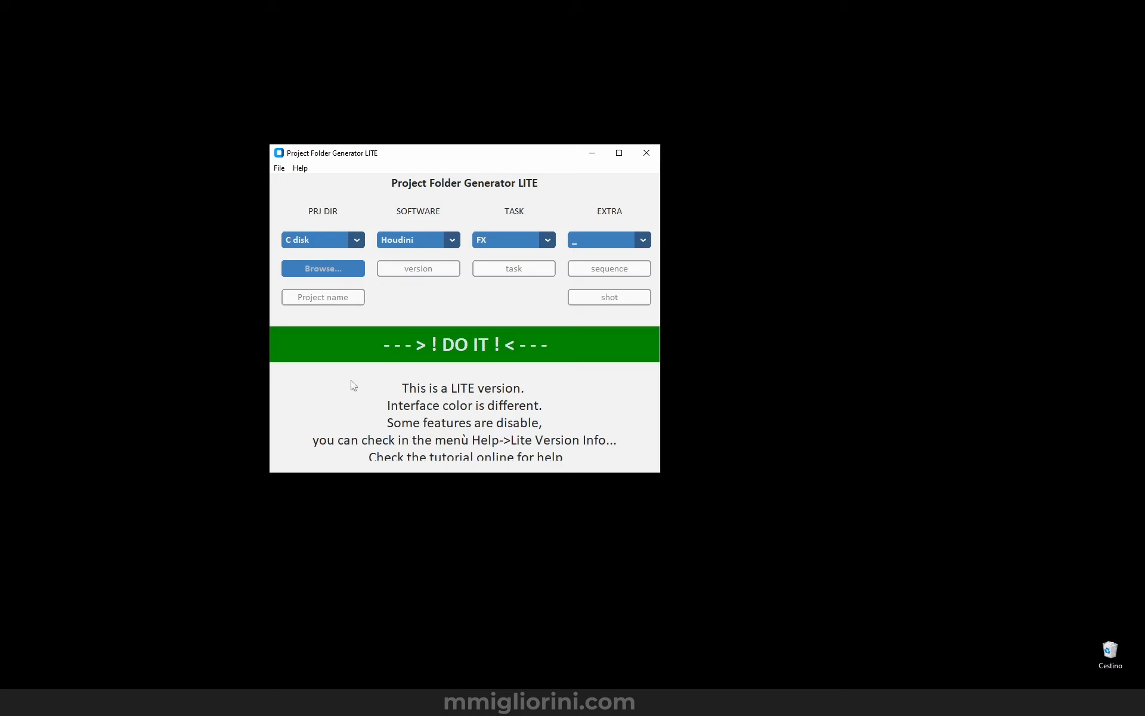
left_click_drag(457, 161, 485, 155)
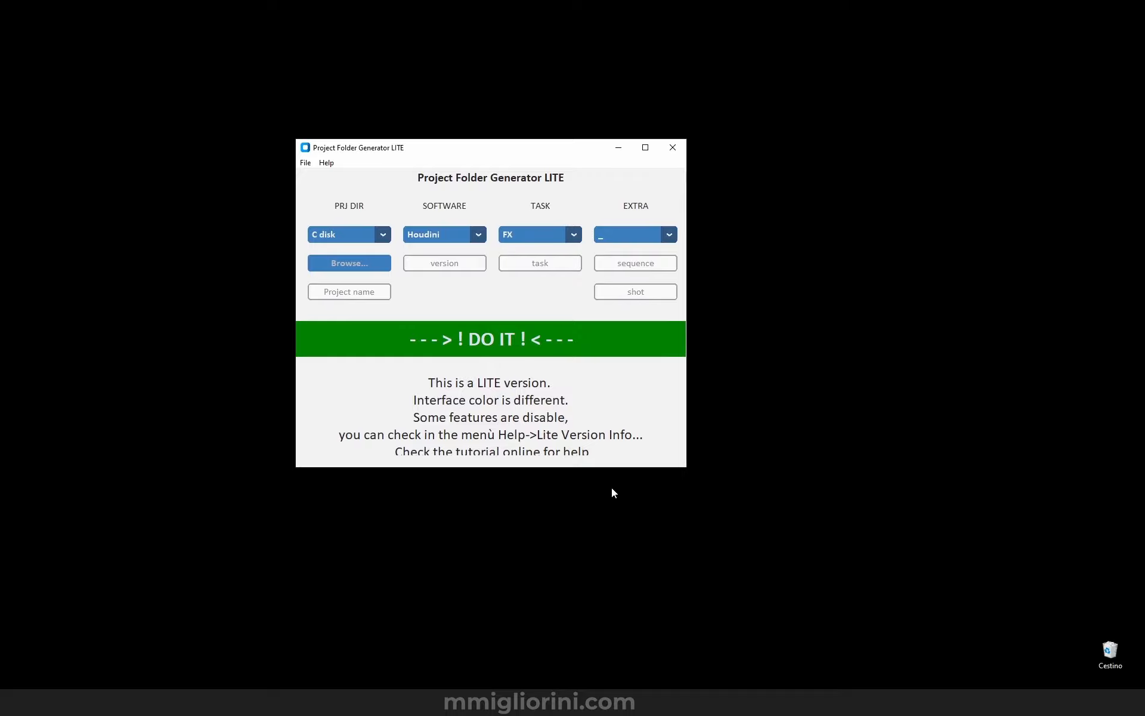
left_click_drag(577, 468, 579, 506)
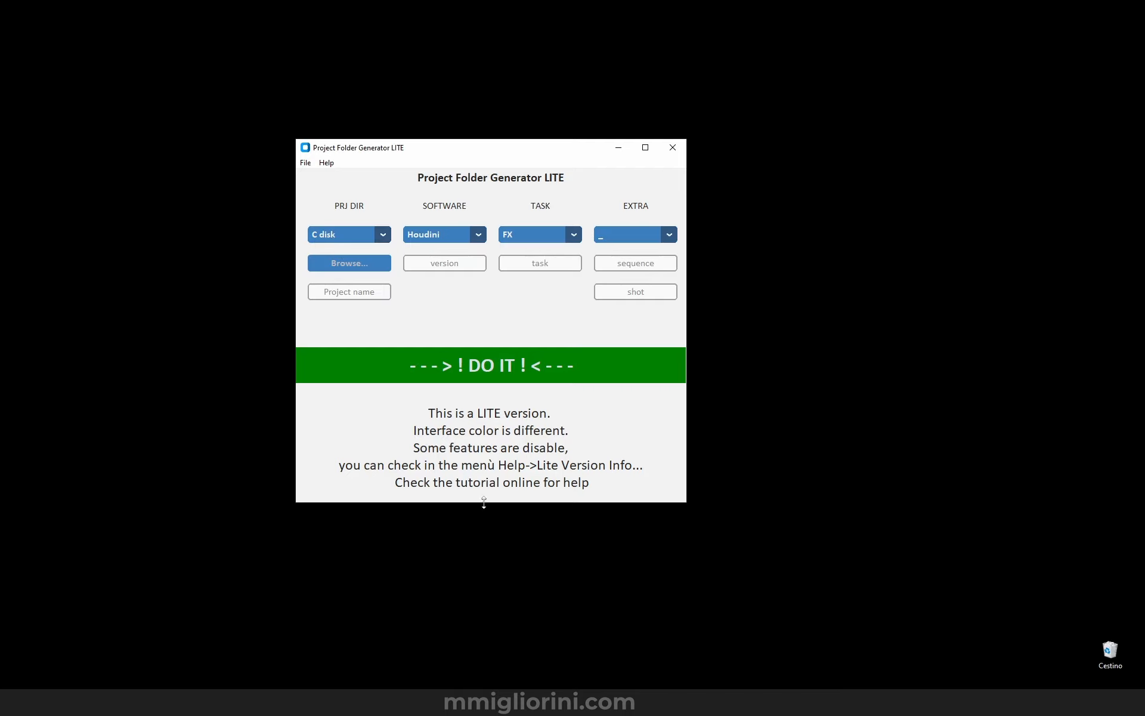
Set the project directory to Custom and select the folder 00_test_script_python on drive F
left_click(367, 241)
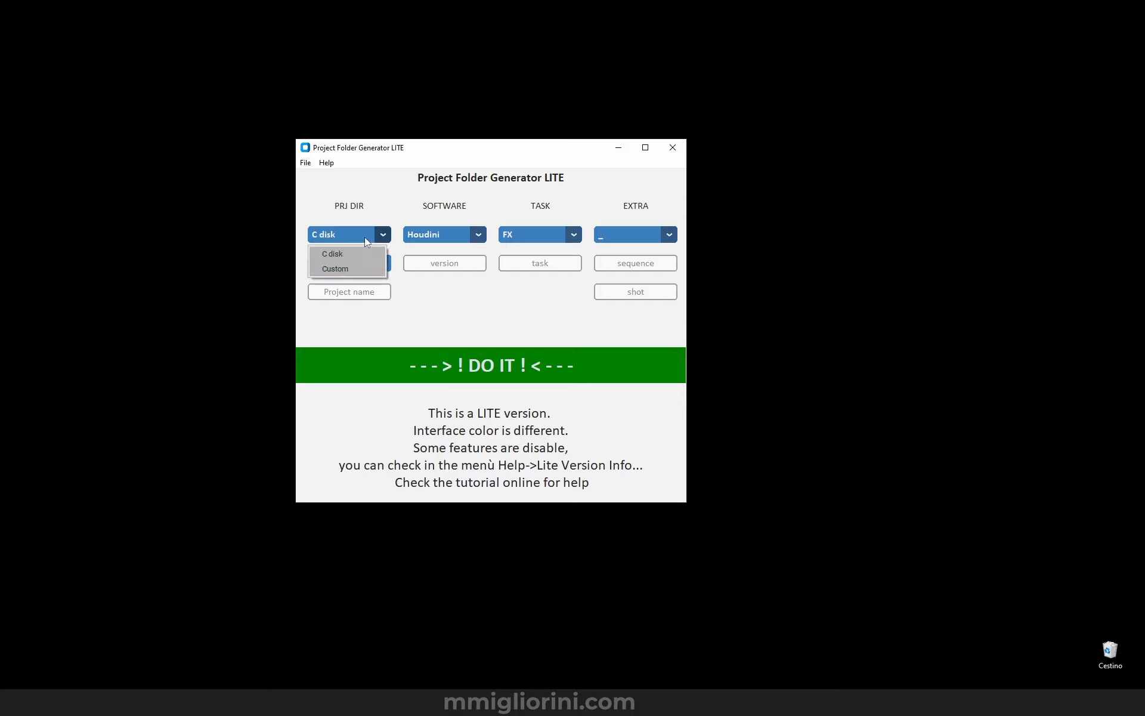
left_click(350, 270)
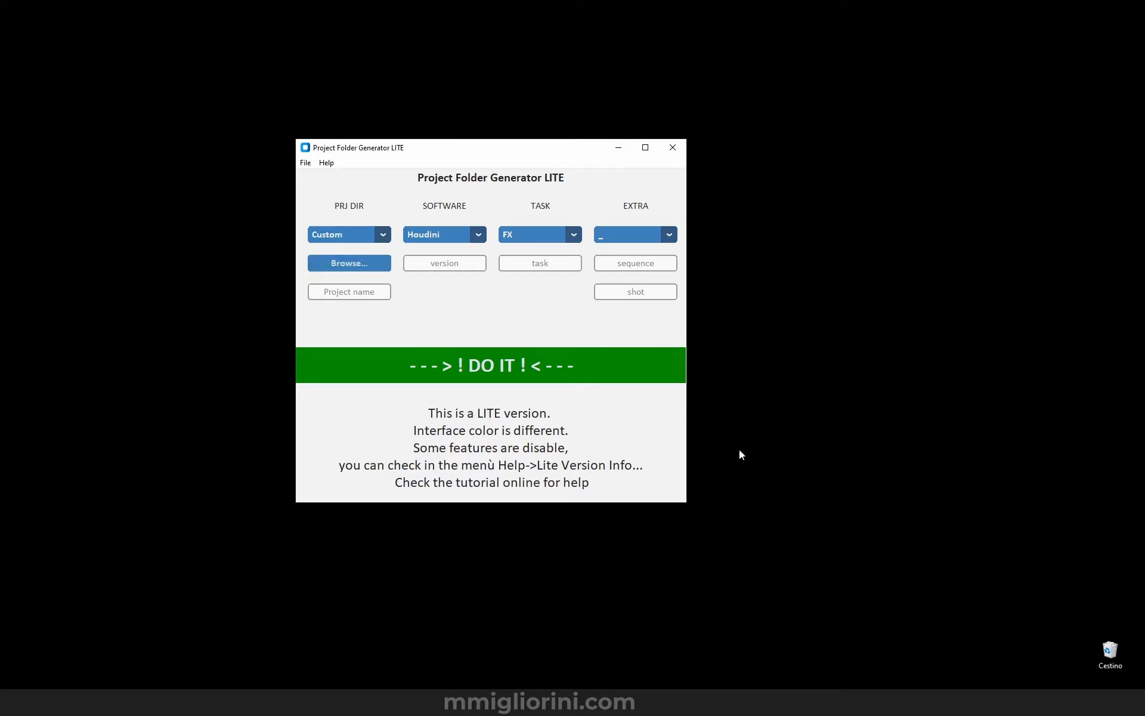
left_click(354, 274)
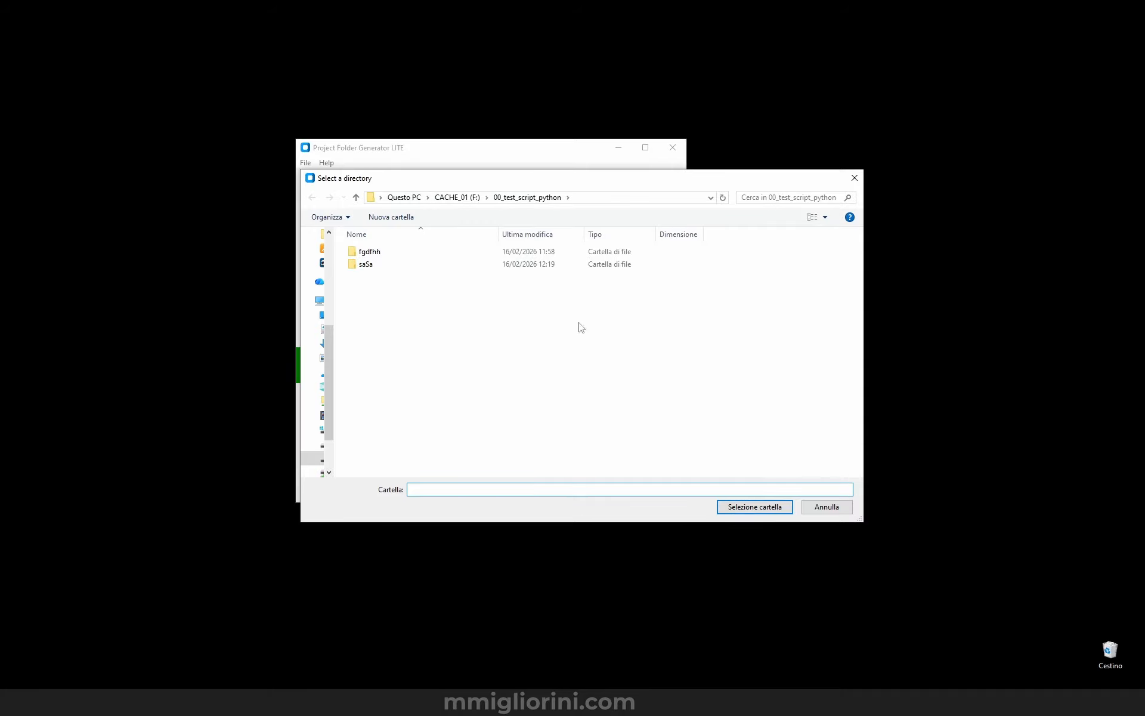
left_click(755, 508)
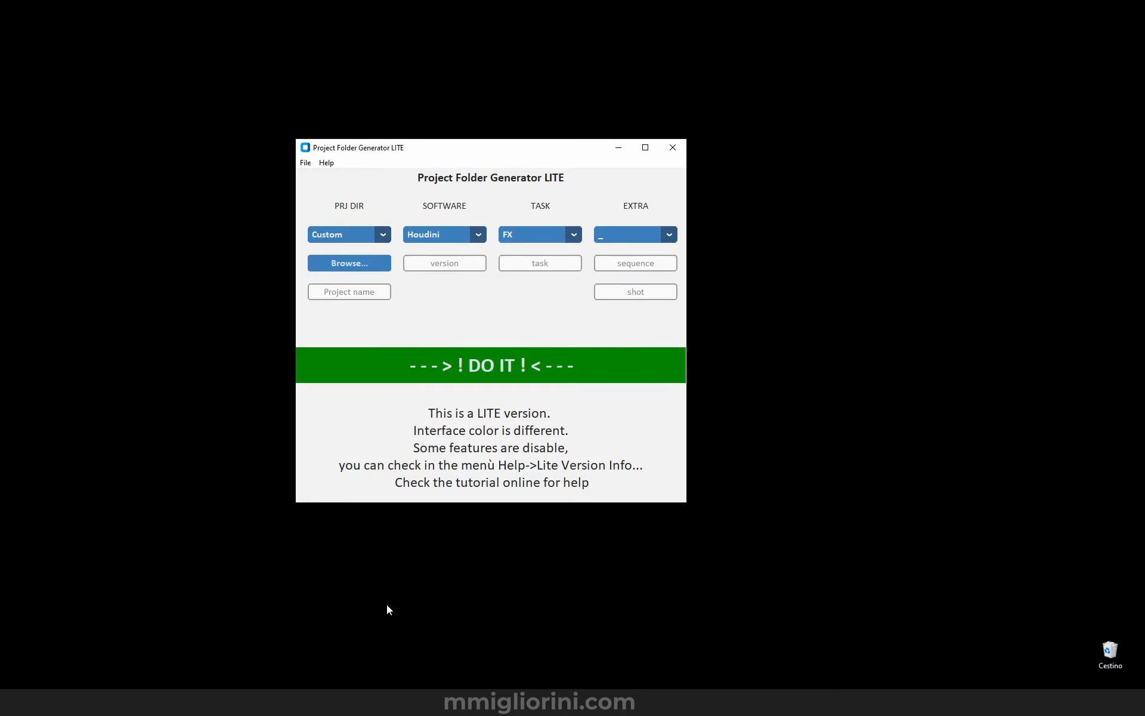
Enter ASM as the project name
left_click(349, 293)
key("BackSpace")
key("BackSpace")
key("BackSpace")
type("SM")
Enter 001 as the software version and keep Houdini as the software
left_click(452, 263)
type("v001")
left_click_drag(434, 264, 452, 264)
left_click(454, 235)
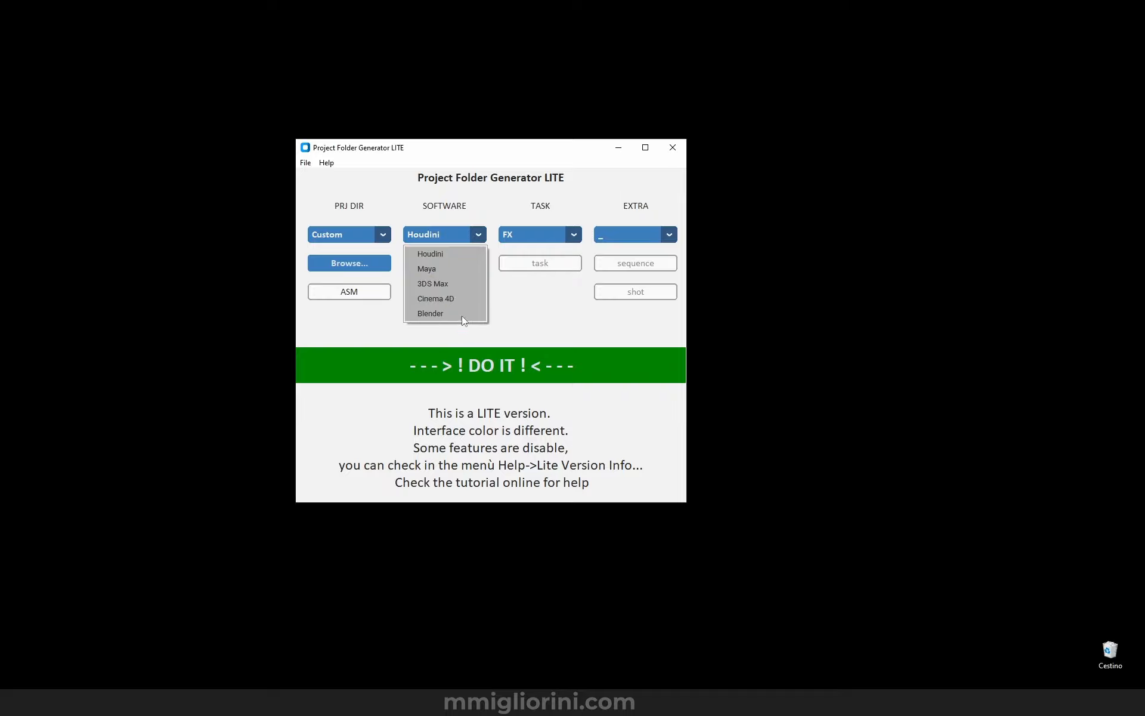
left_click(443, 254)
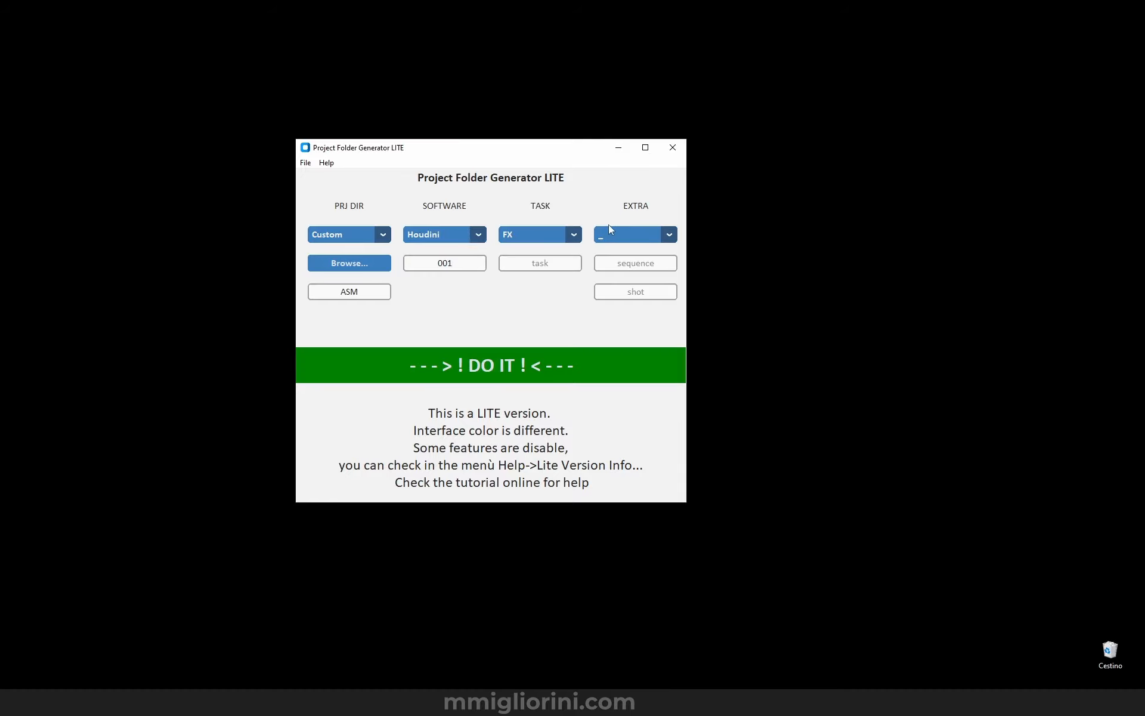
Choose FX as the task type and name the task dust
left_click(548, 237)
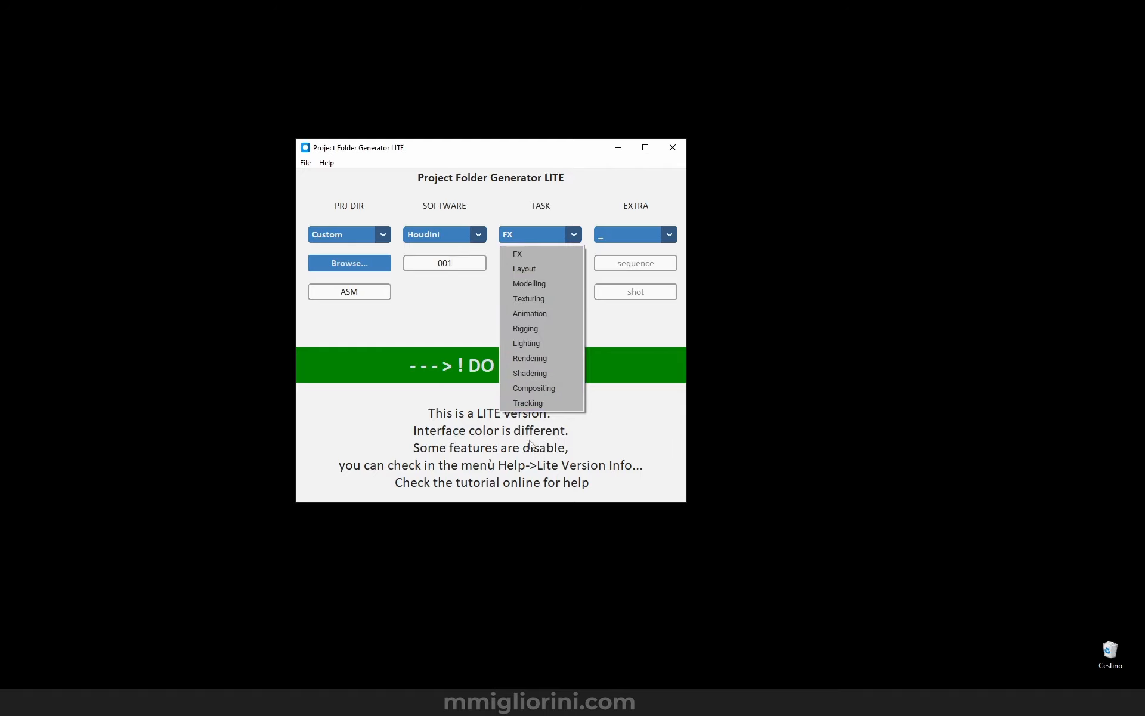
left_click(545, 255)
left_click(545, 268)
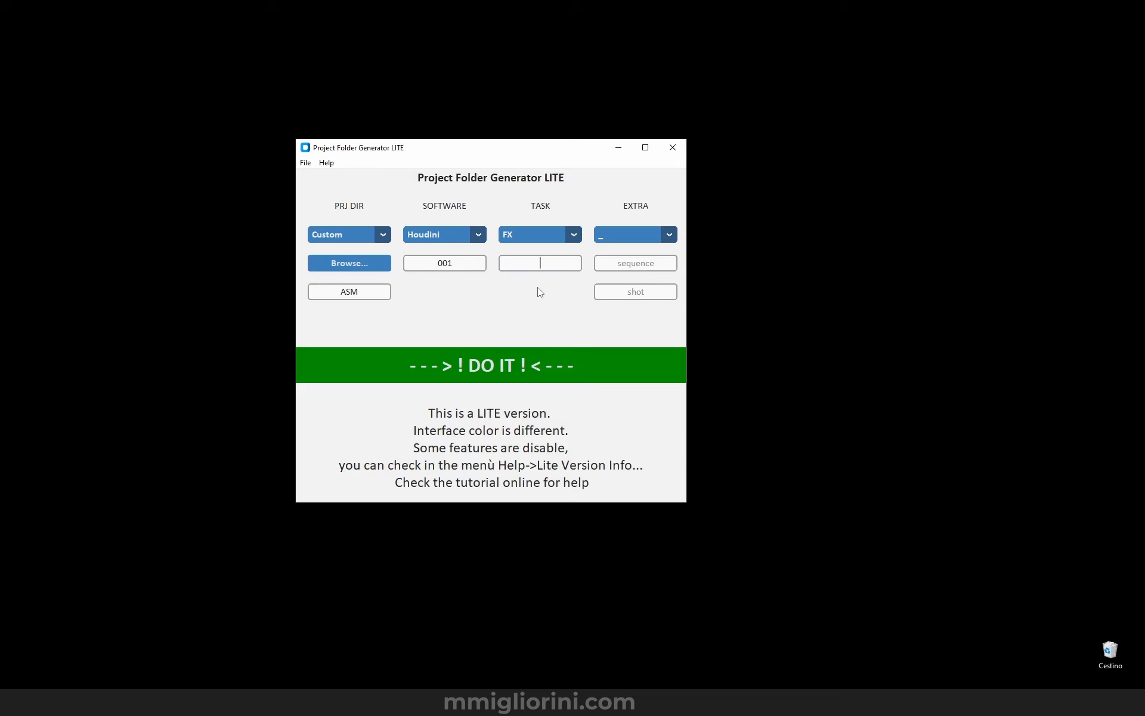
type("dust")
Enter 010 as the sequence and 005 as the shot, and generate the Houdini FX dust folder structure
left_click(656, 237)
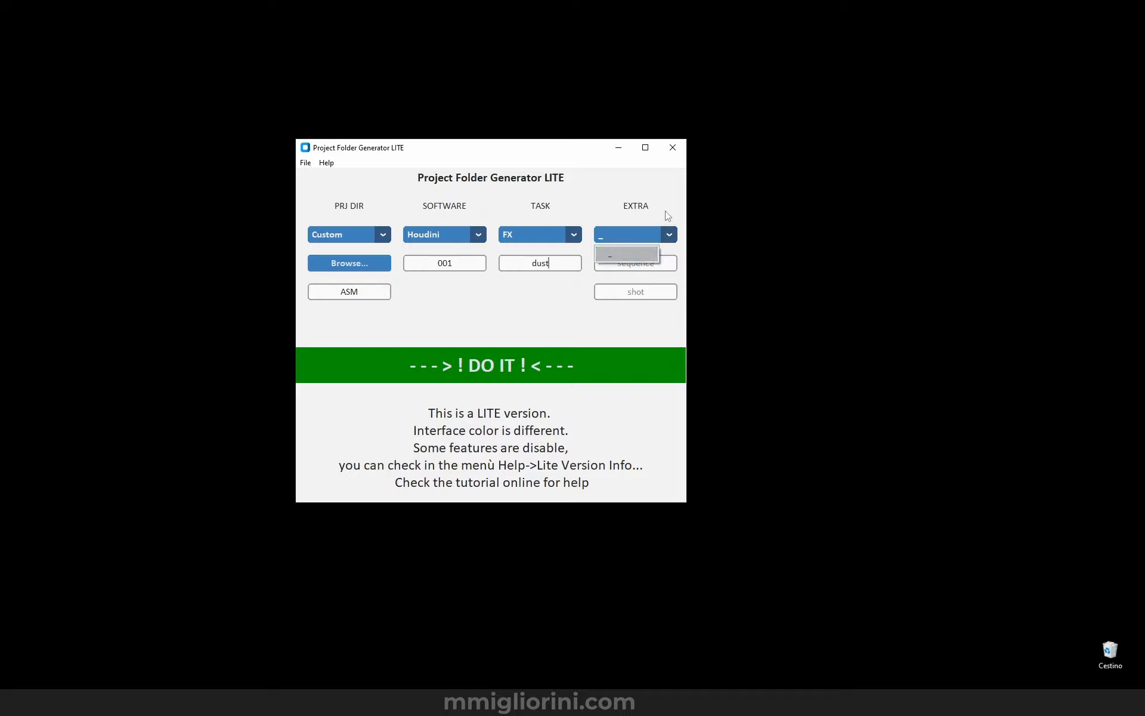
left_click(669, 233)
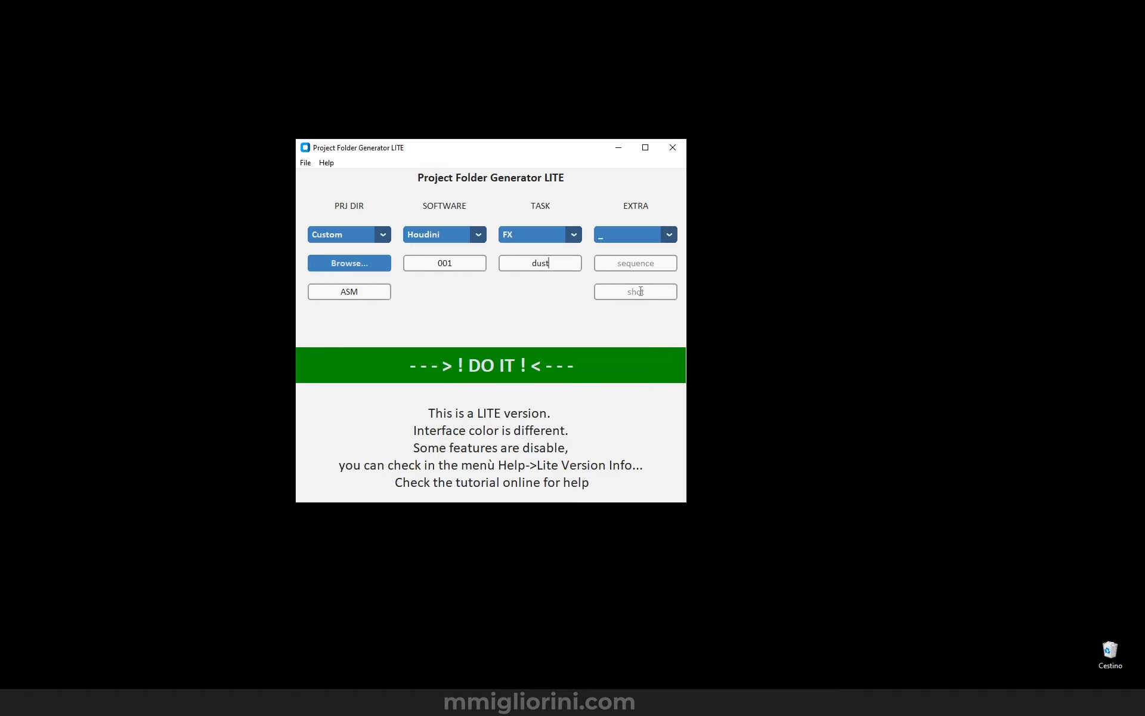
left_click(648, 265)
type("010")
left_click(640, 296)
type("005")
left_click(494, 370)
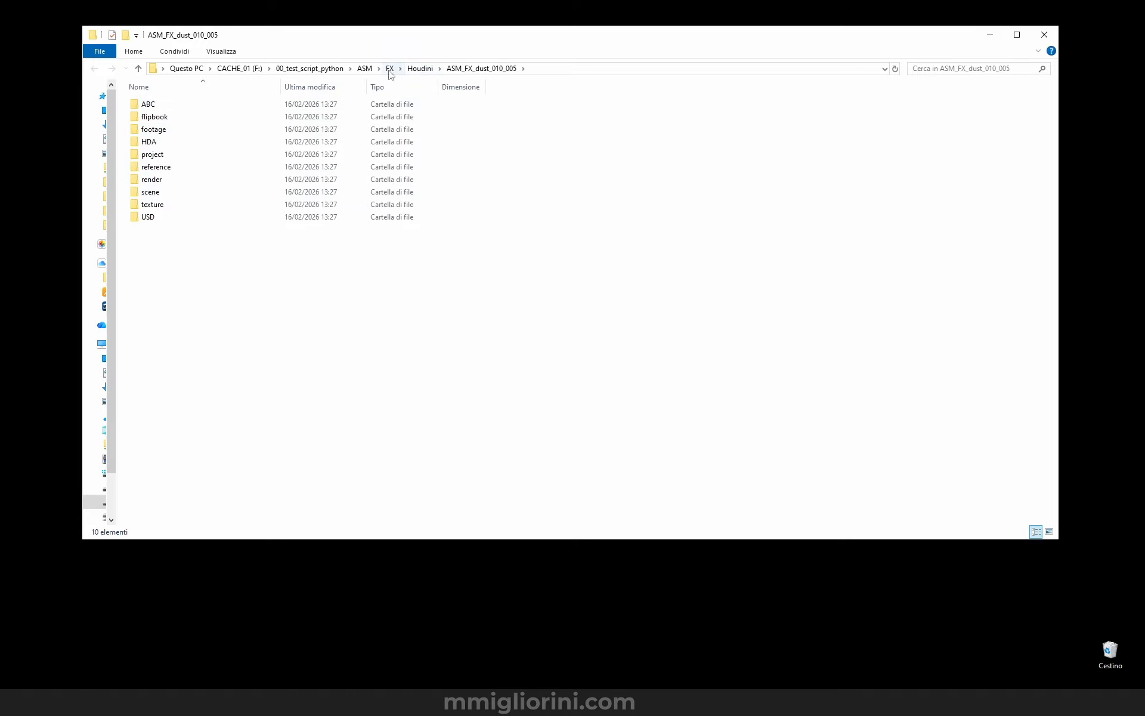
Examine the generated folder hierarchy from 00_test_script_python through ASM to FX
left_click(364, 68)
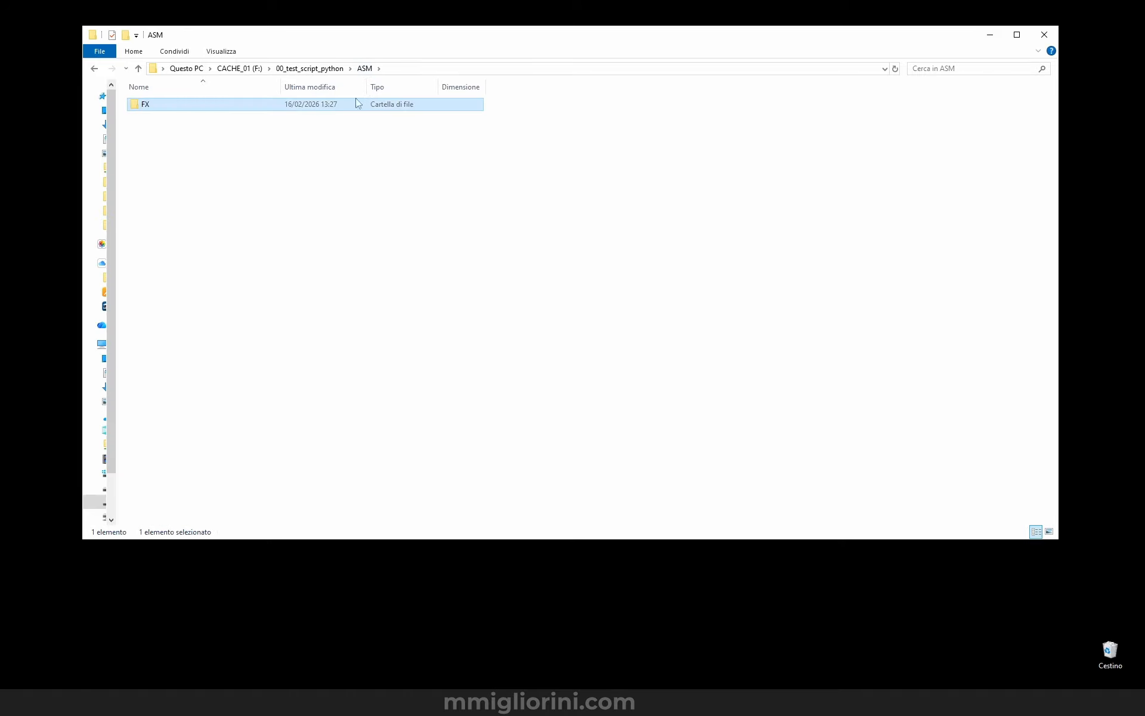
left_click(337, 68)
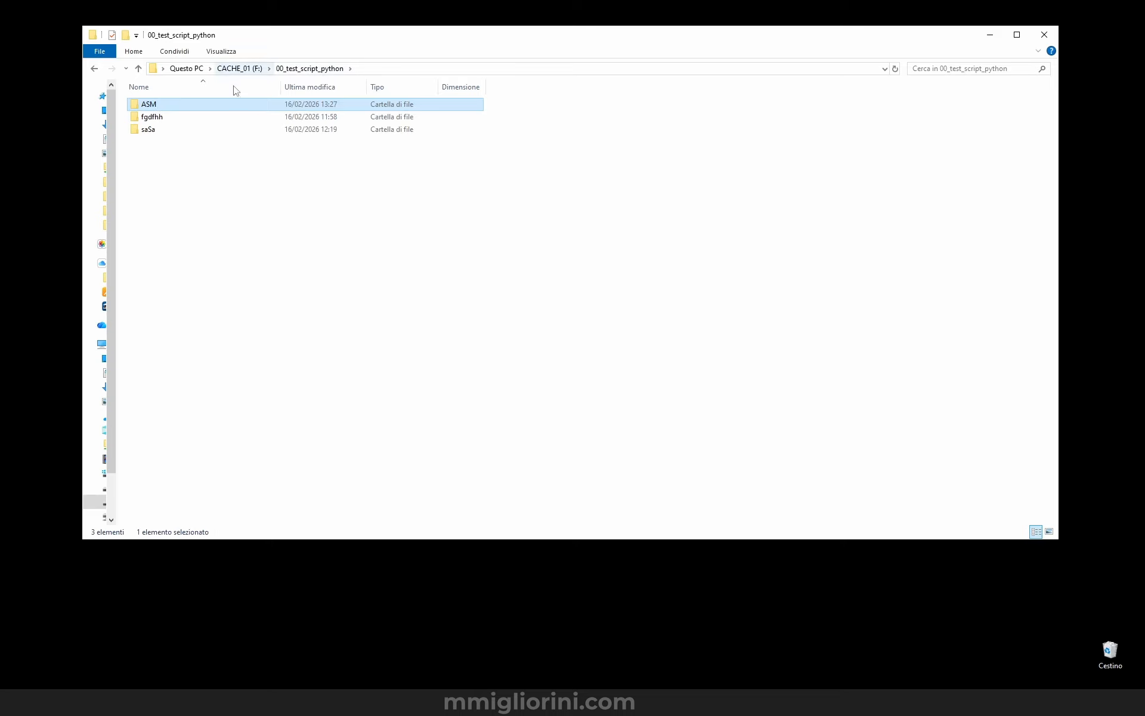
left_click(156, 107)
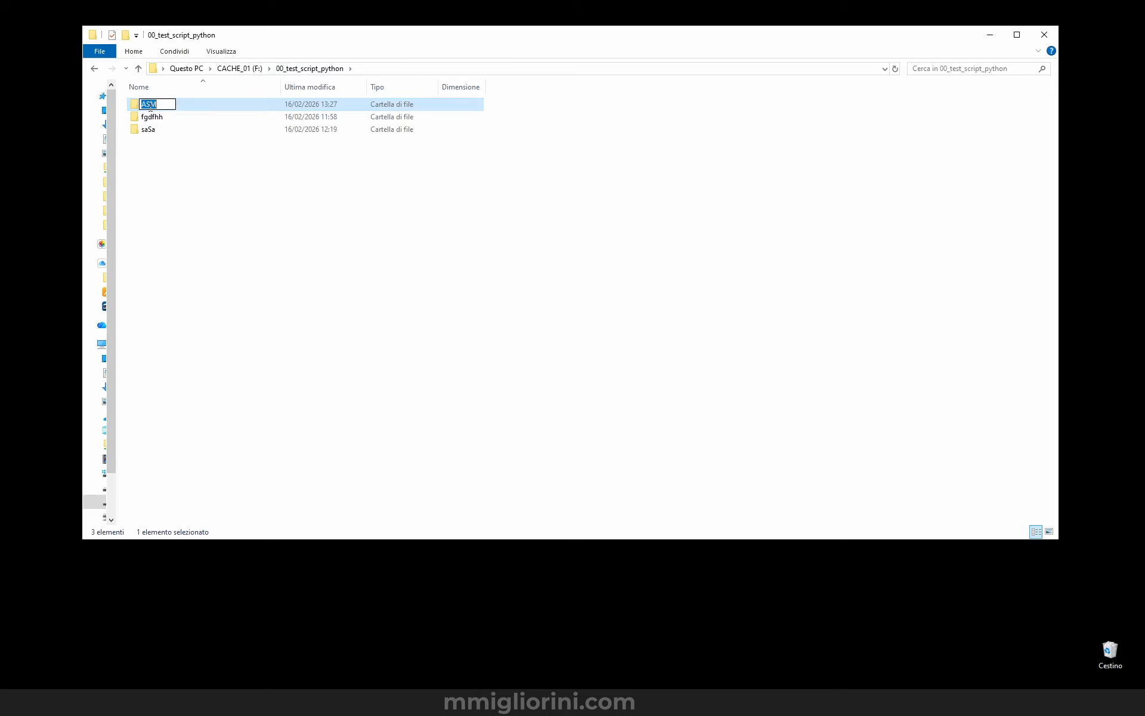
double_click(156, 107)
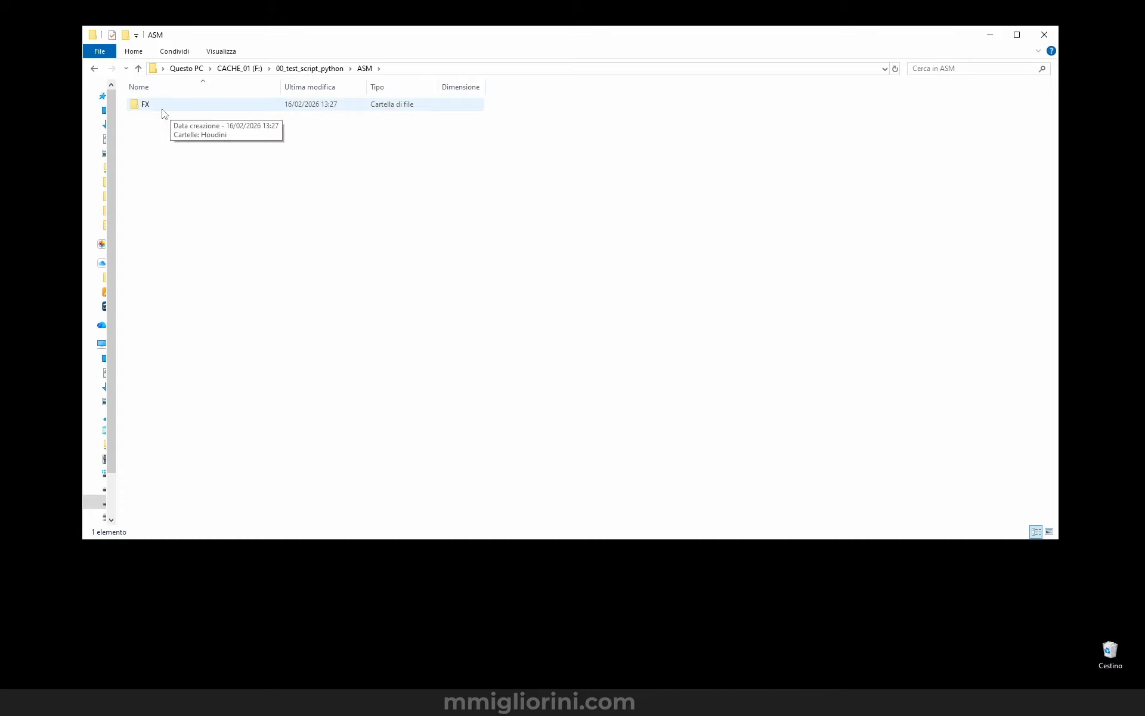
double_click(162, 110)
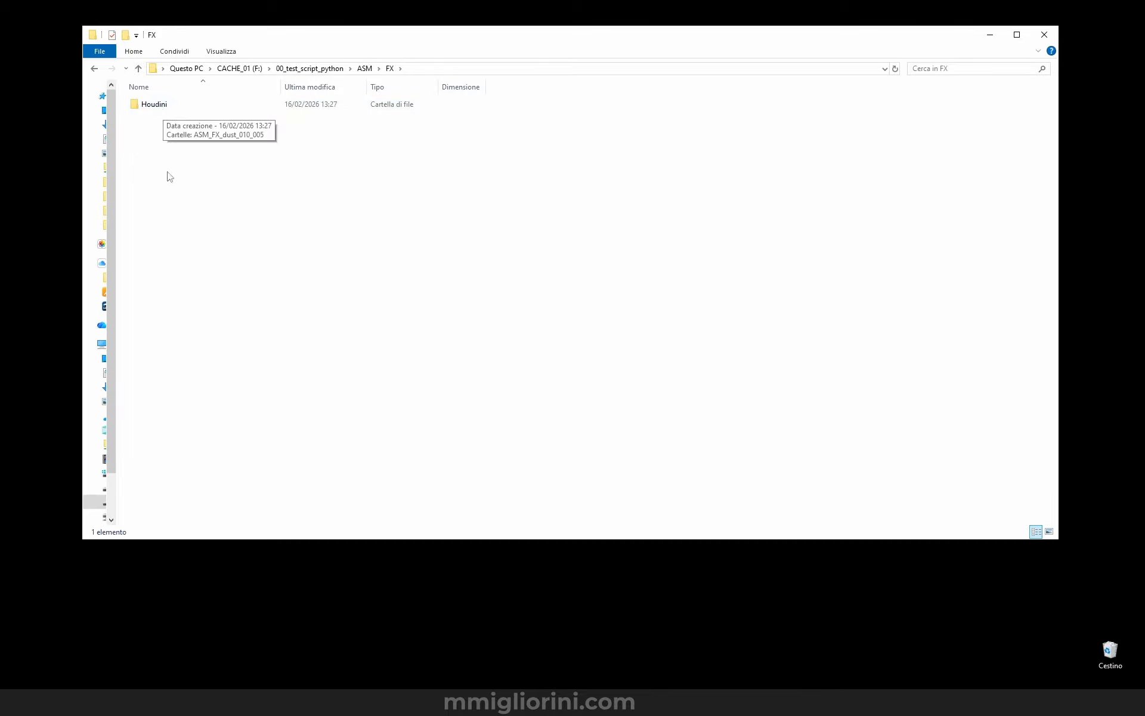
Change the software to Maya and the task name to rain, generate its folder structure, and close the opened folder window
left_click_drag(474, 40, 456, 323)
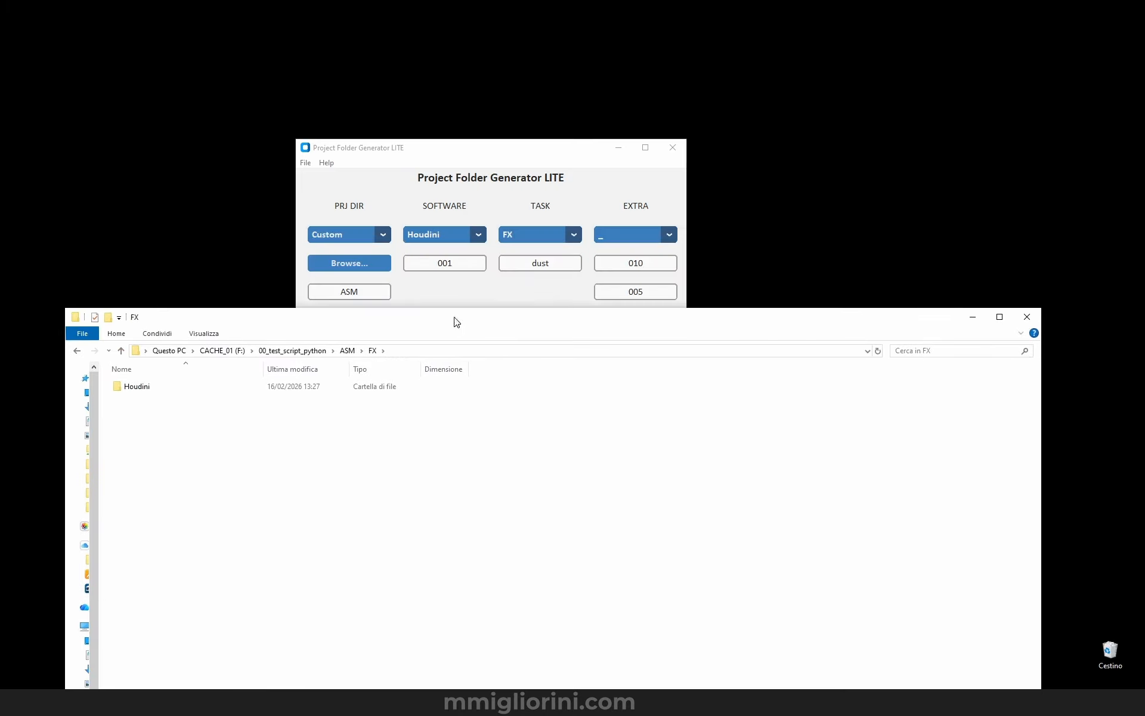
left_click(438, 236)
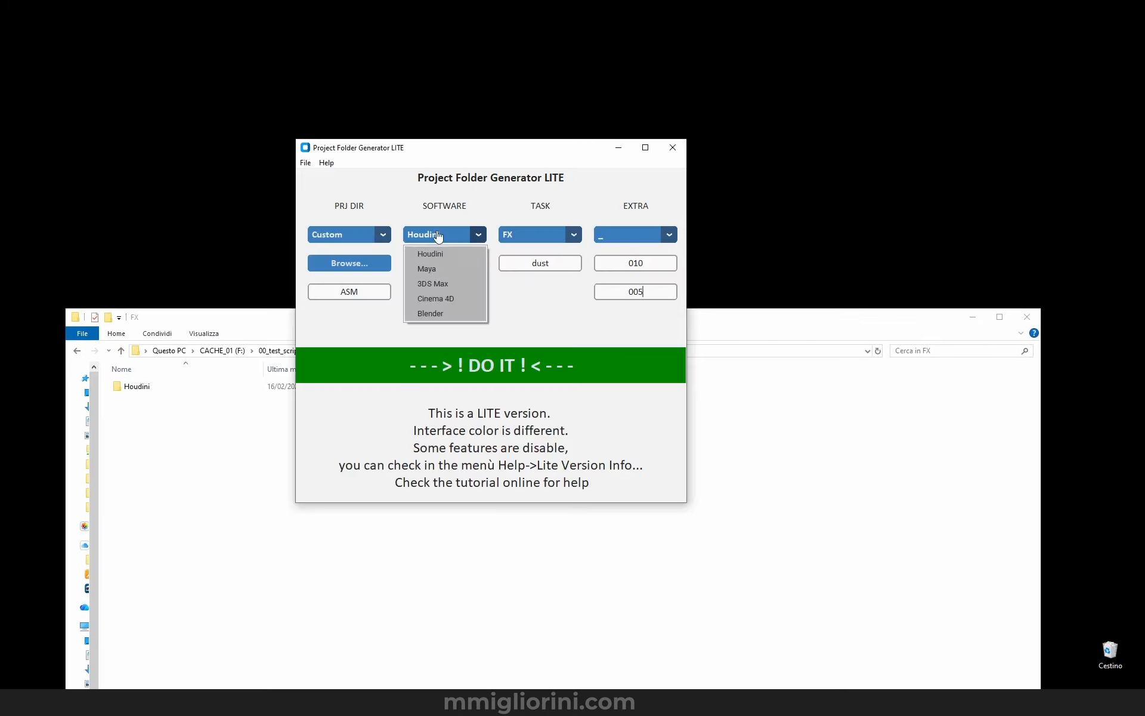
left_click(445, 271)
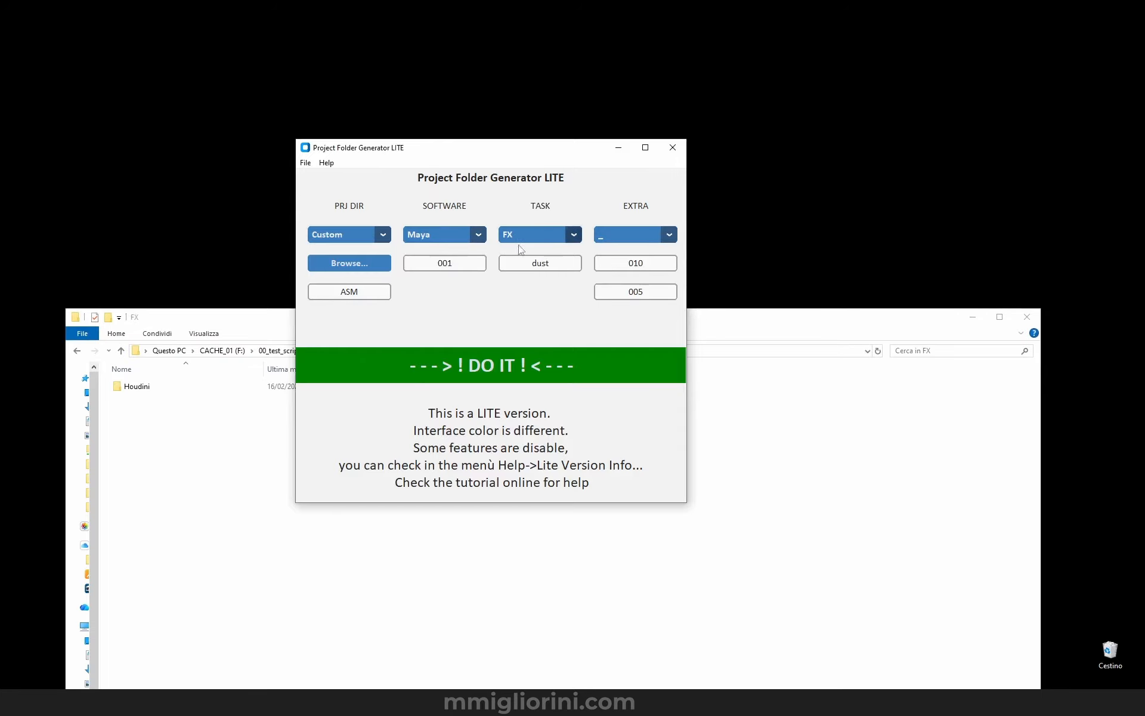
left_click_drag(567, 263, 497, 255)
type("rain")
left_click(518, 365)
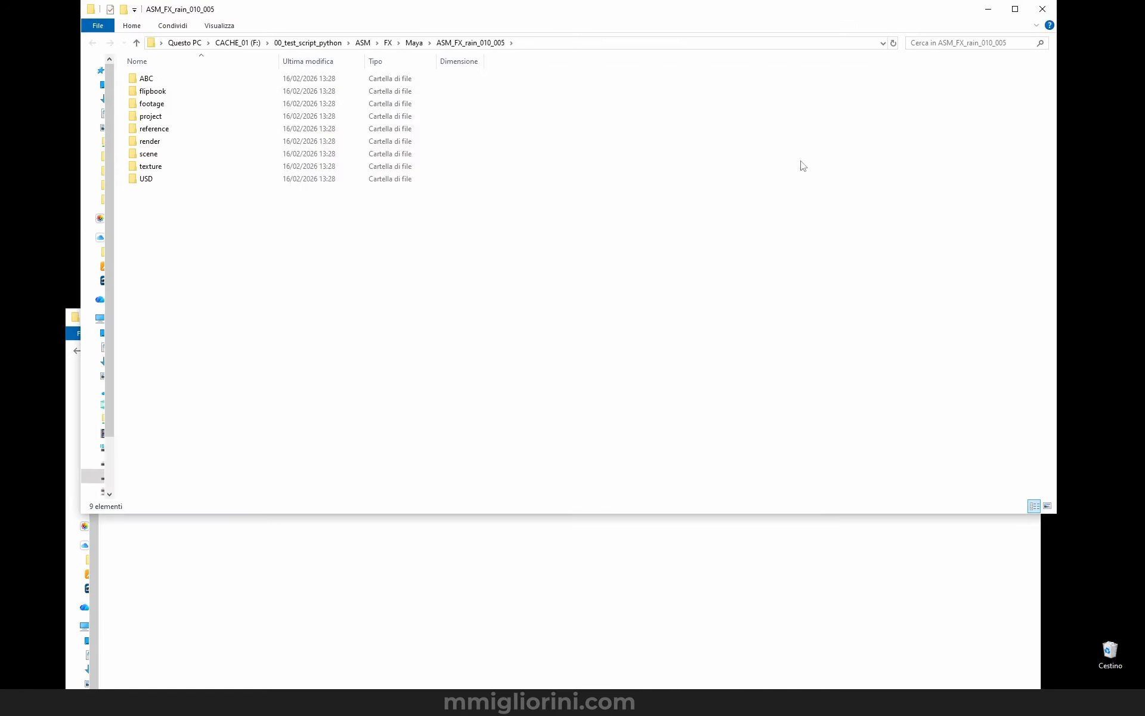
left_click(1050, 12)
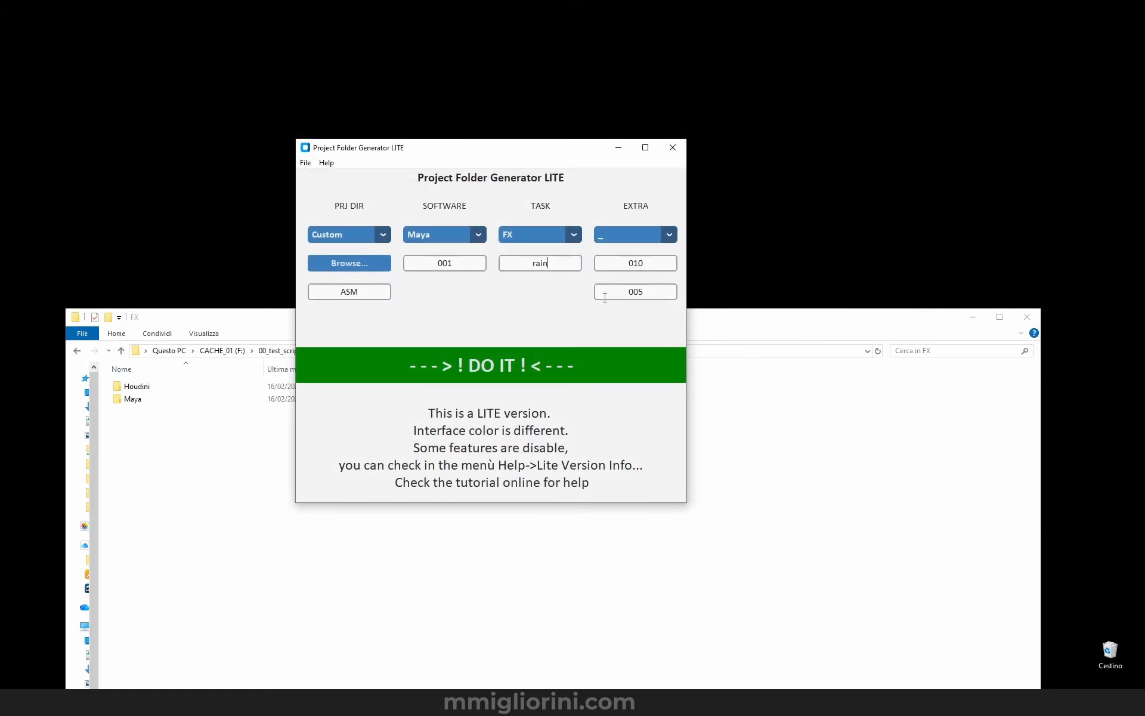
Examine the Houdini folder structure inside ASM_FX_dust_010_005, including its HDA folder
left_click_drag(245, 322, 318, 160)
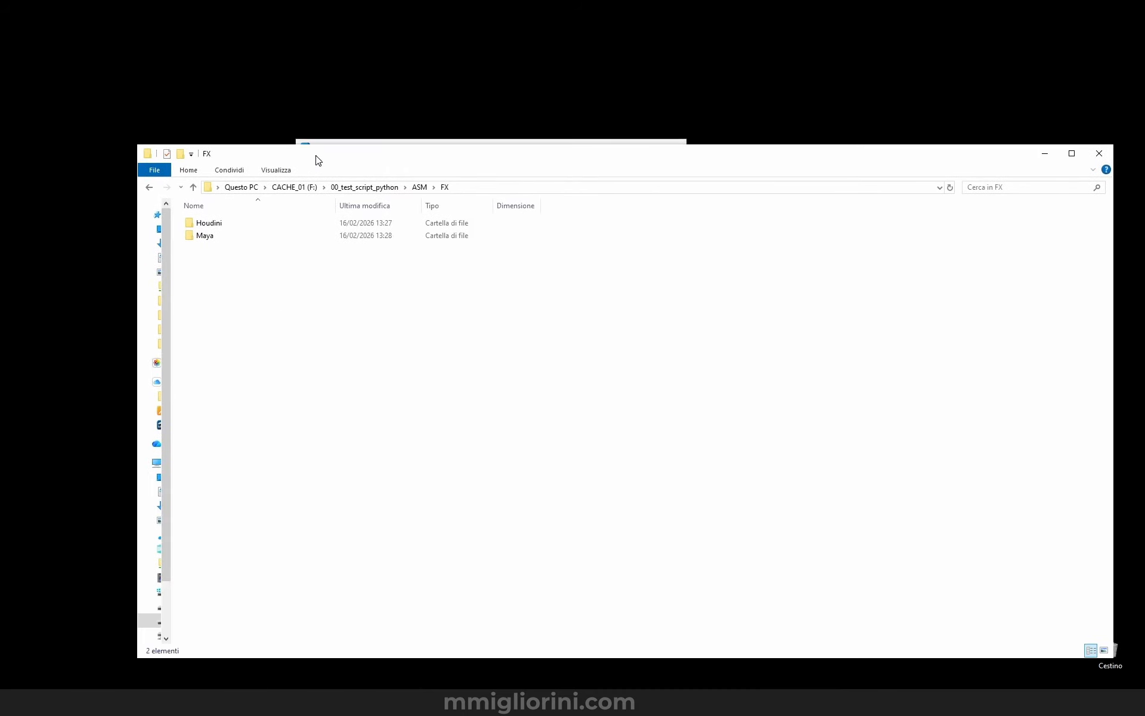
left_click(224, 226)
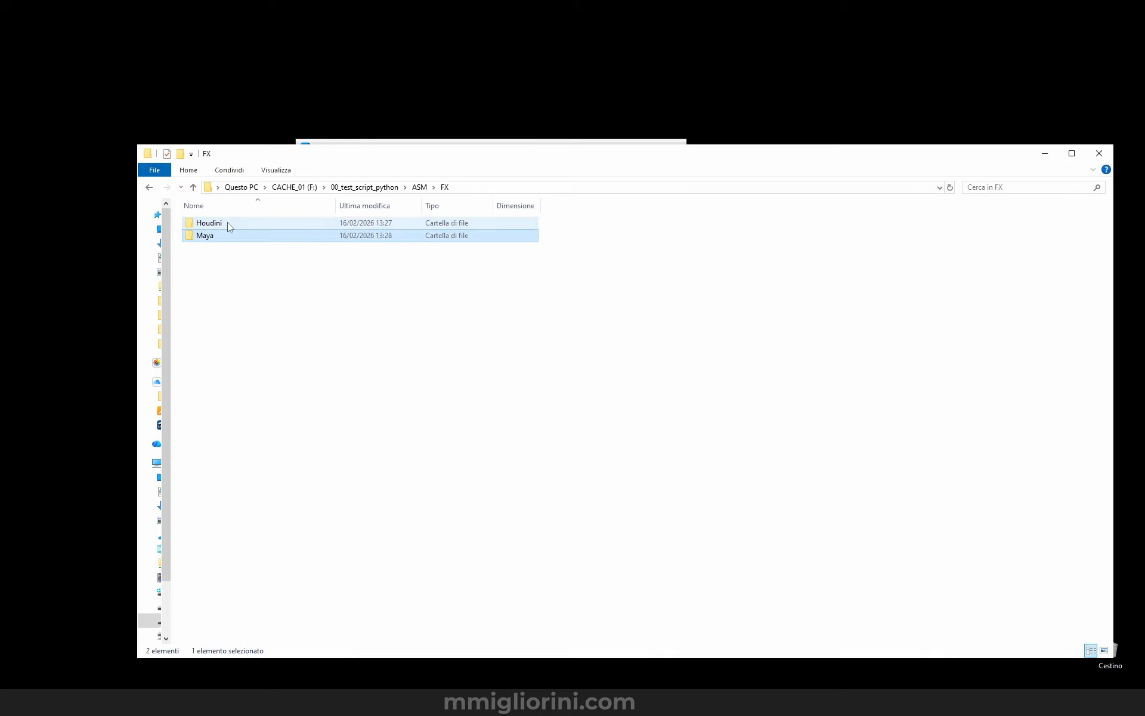
double_click(230, 225)
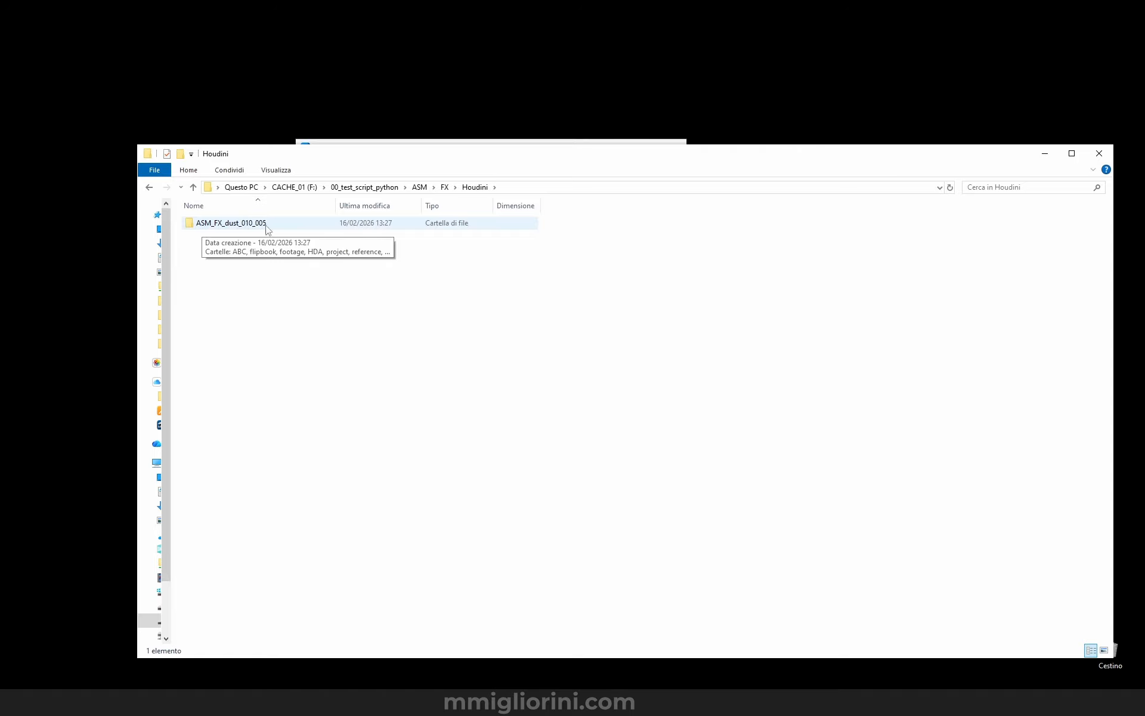
double_click(250, 224)
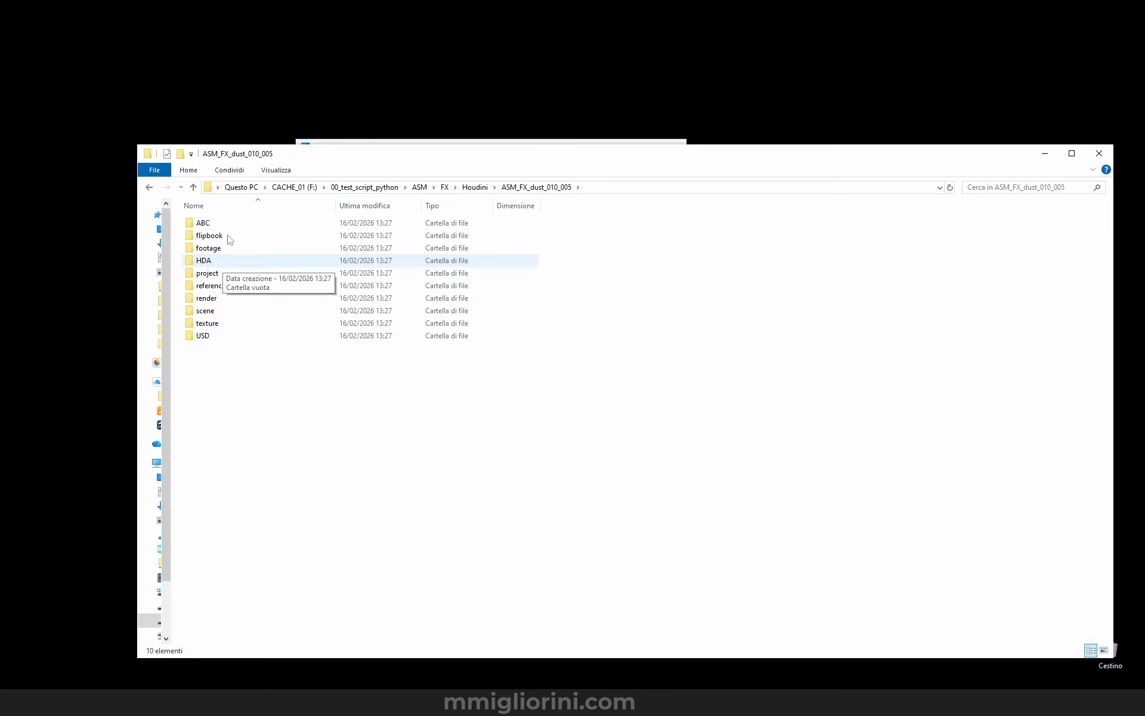
double_click(220, 262)
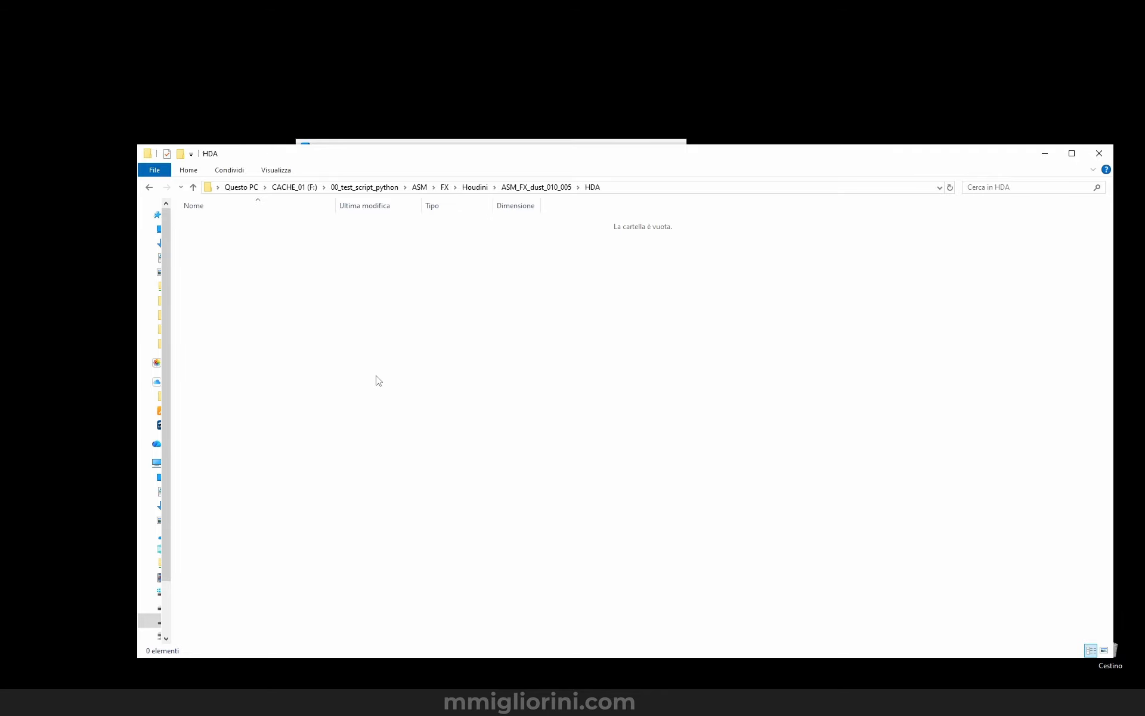
left_click(561, 189)
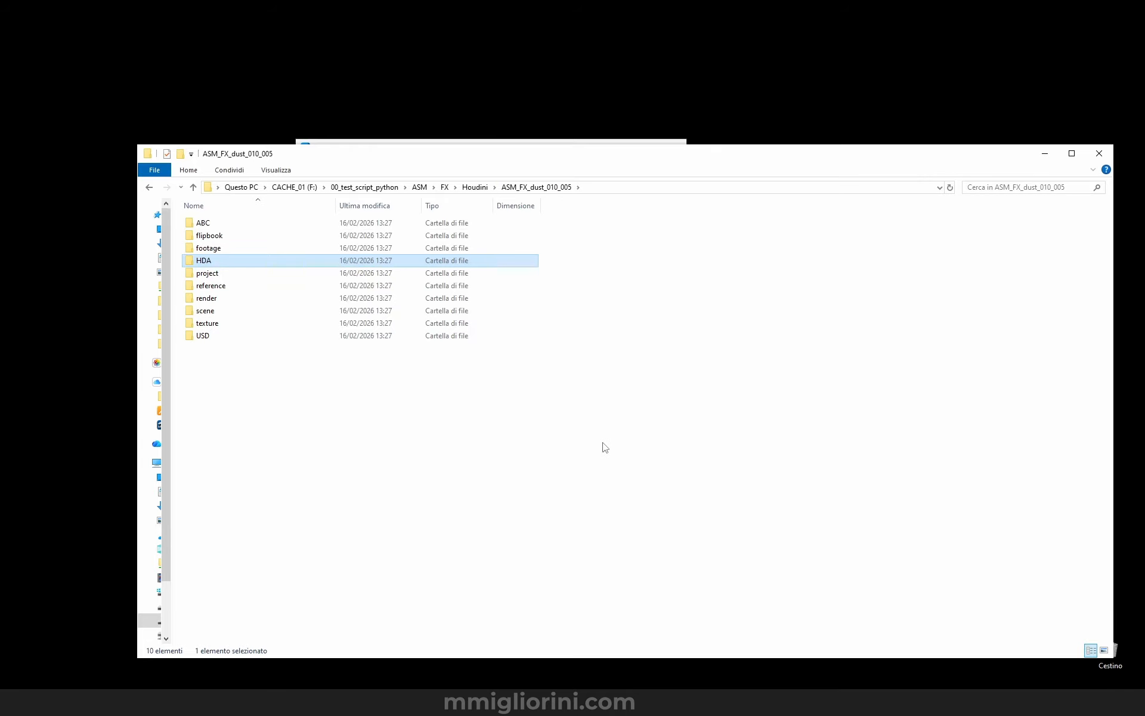
Examine the Maya folder structure inside ASM_FX_rain_010_005
left_click(448, 190)
double_click(214, 238)
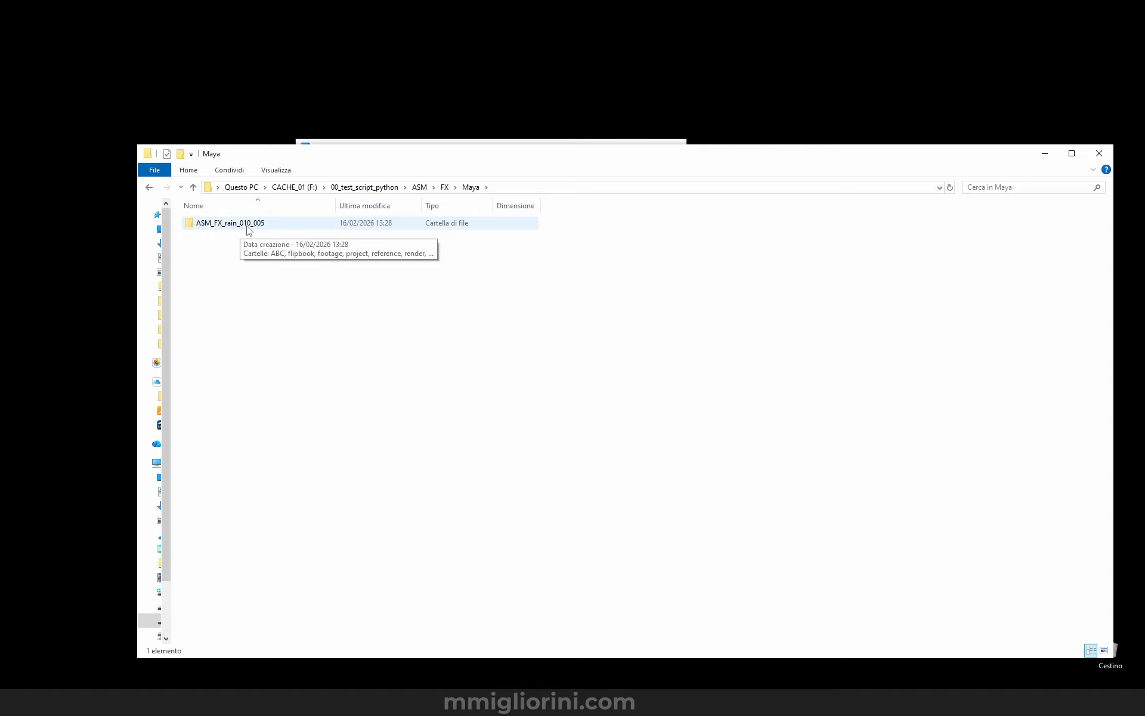
left_click(260, 229)
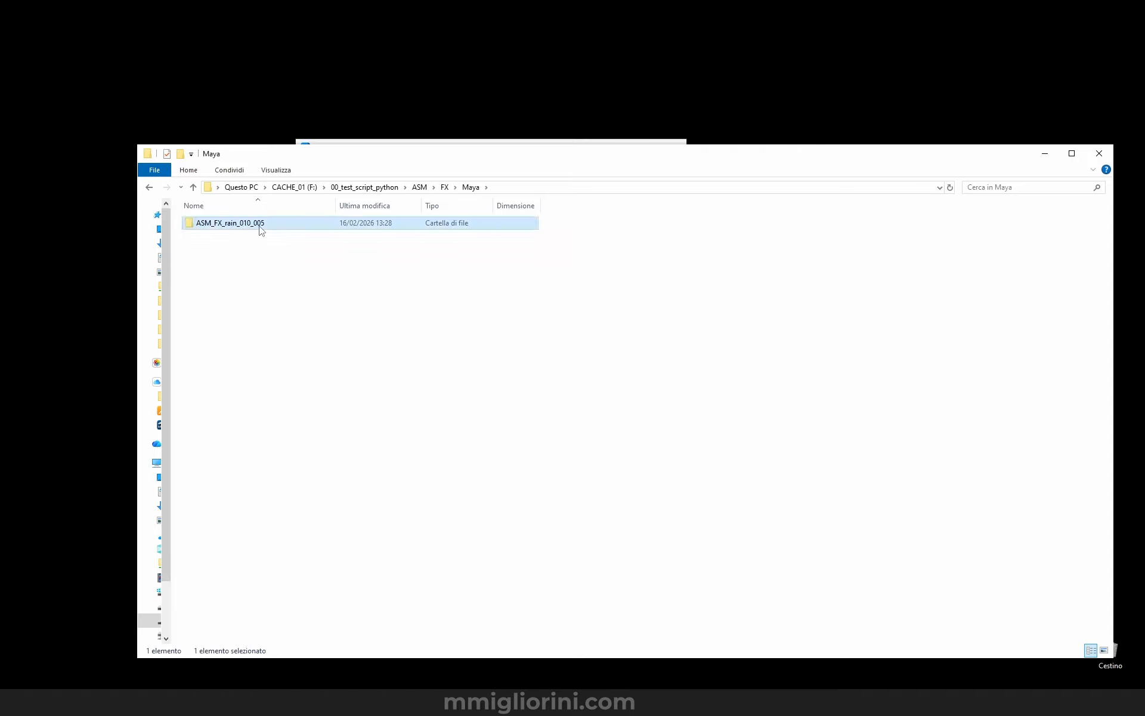
double_click(260, 227)
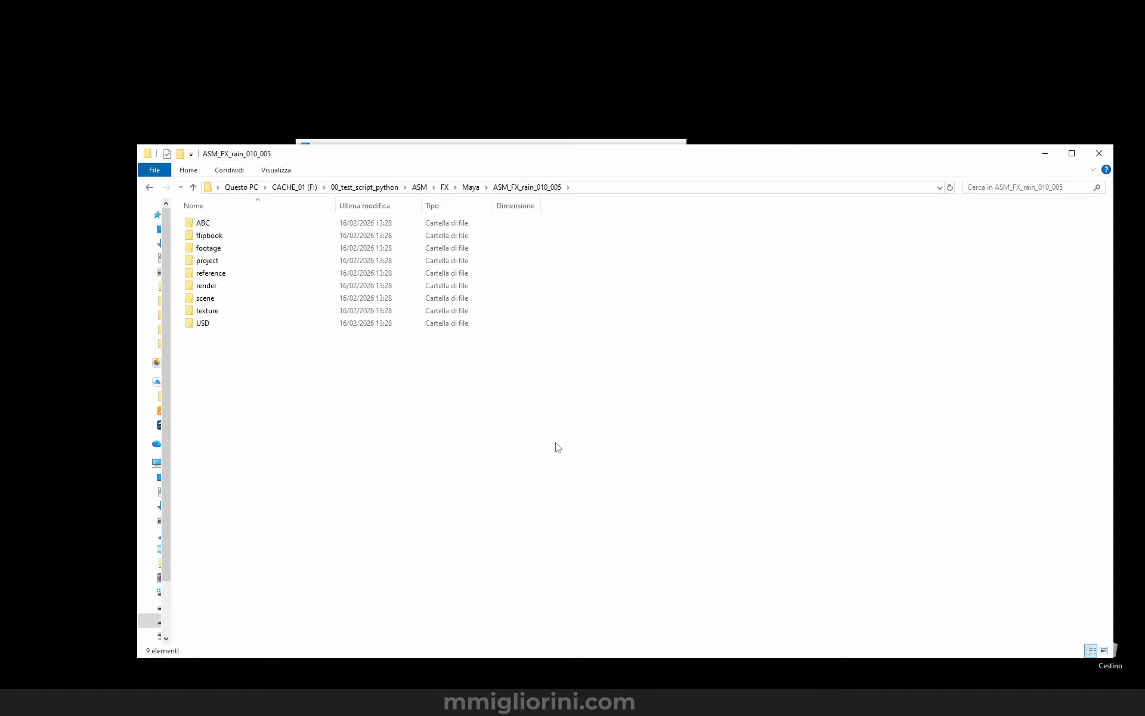
Compare the Maya subfolders with the LITE generator settings, and minimize the folder window
left_click_drag(563, 159, 522, 281)
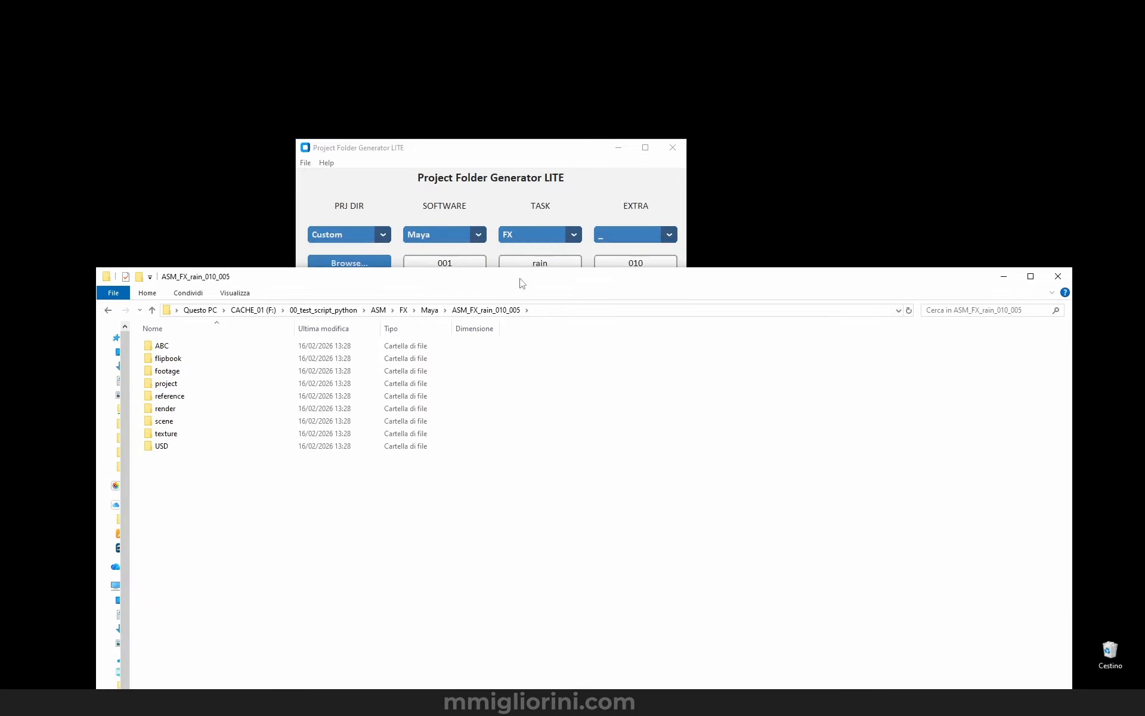
left_click(512, 159)
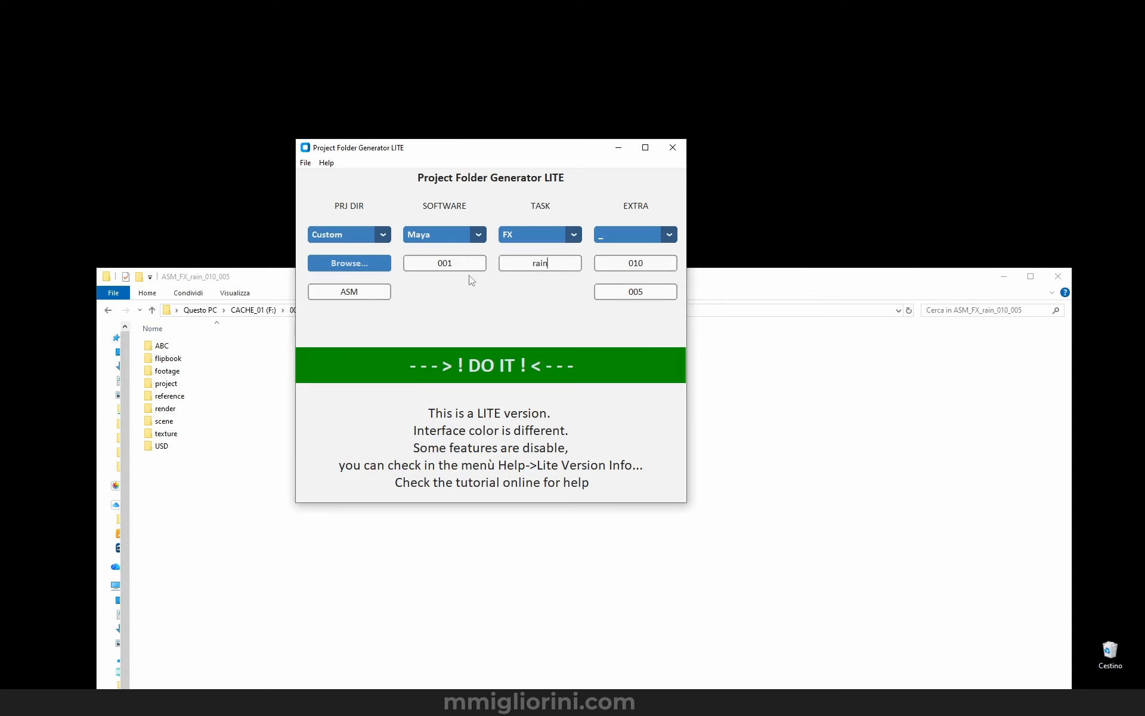
left_click(856, 512)
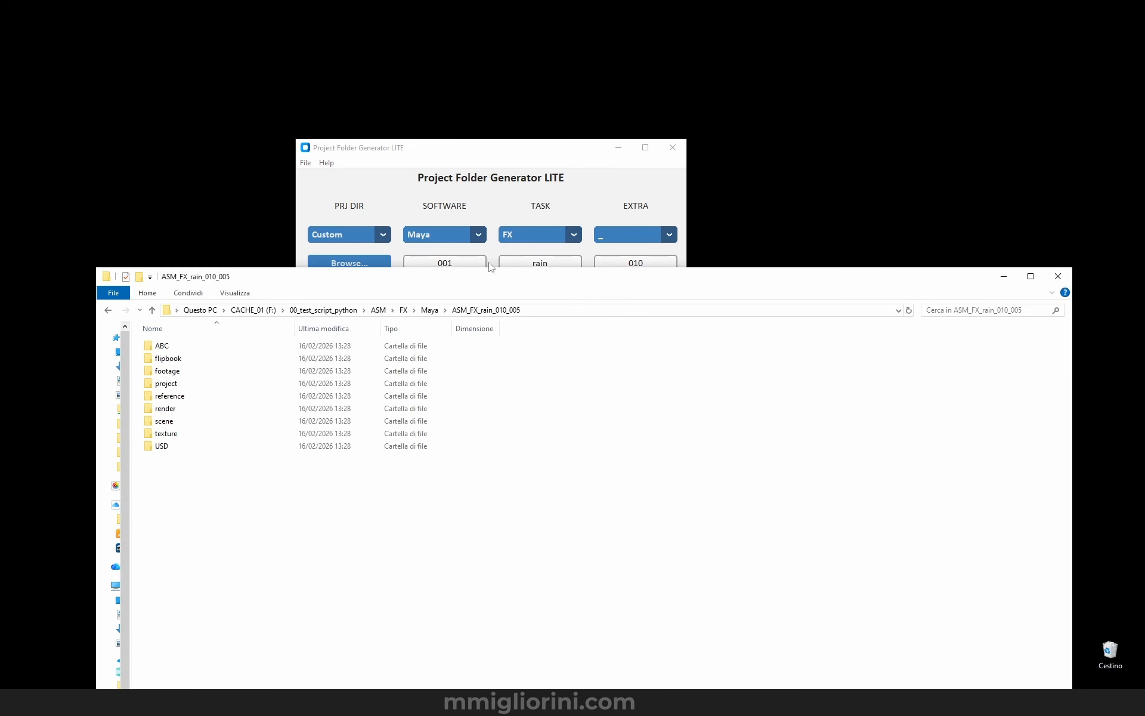
left_click_drag(425, 274, 413, 156)
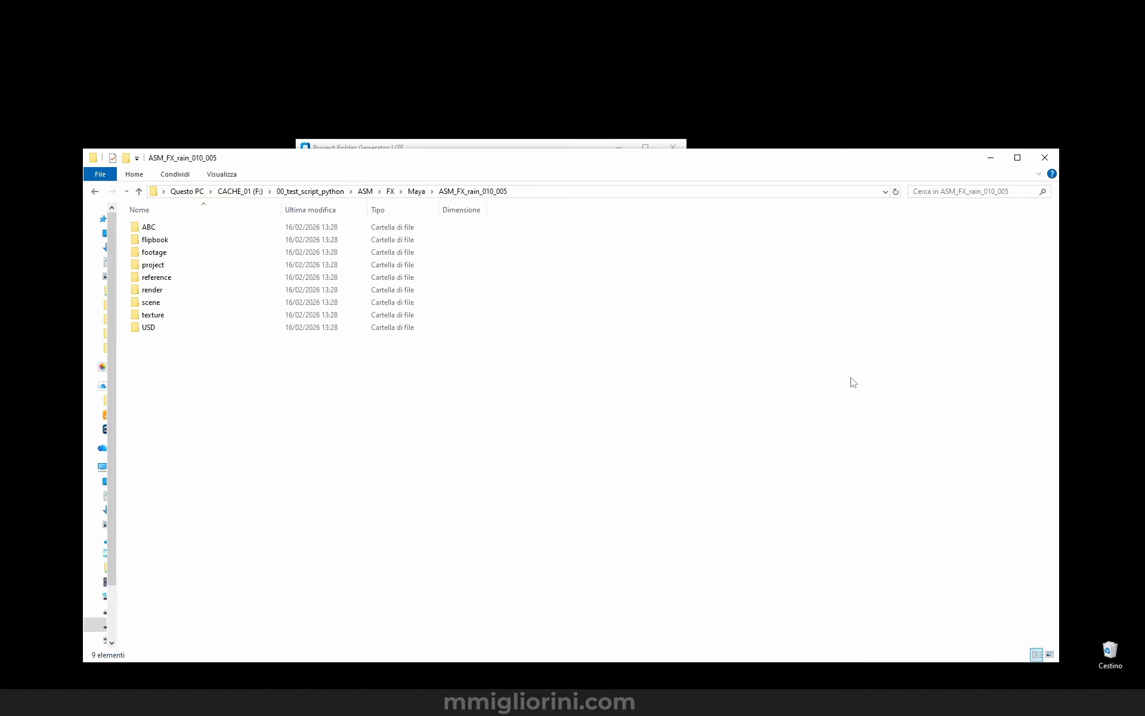
left_click(991, 157)
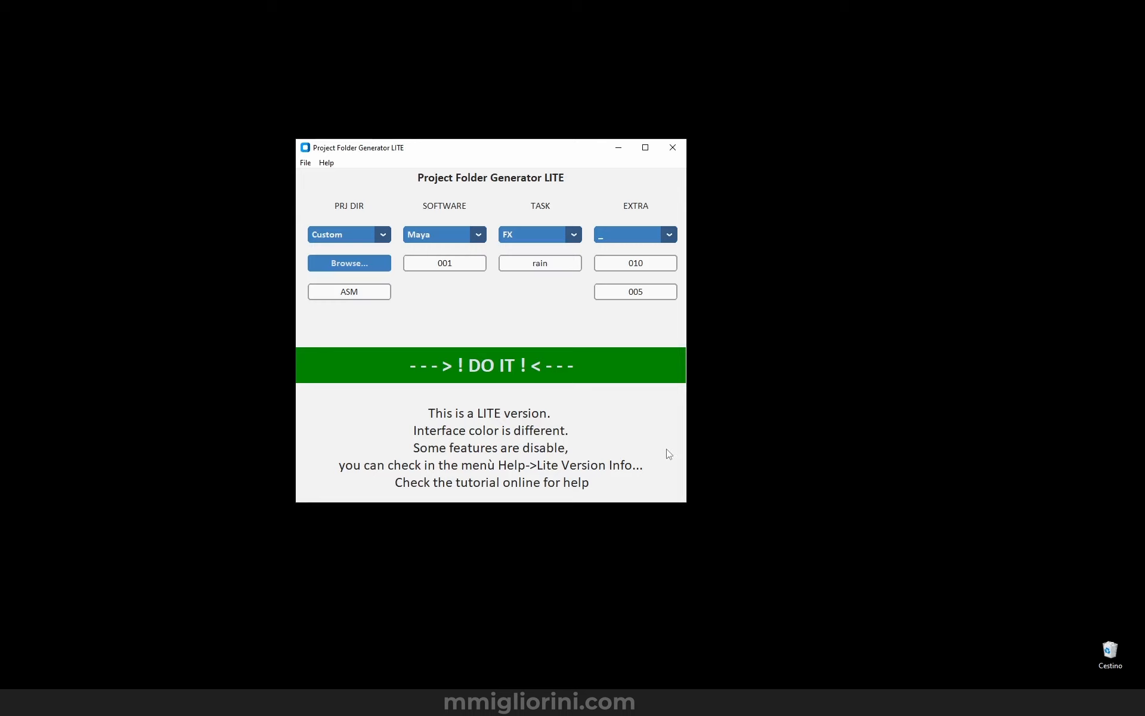
Arrange the full Project Folder Generator beside the LITE version and set its project directory to Custom
left_click_drag(476, 149, 481, 149)
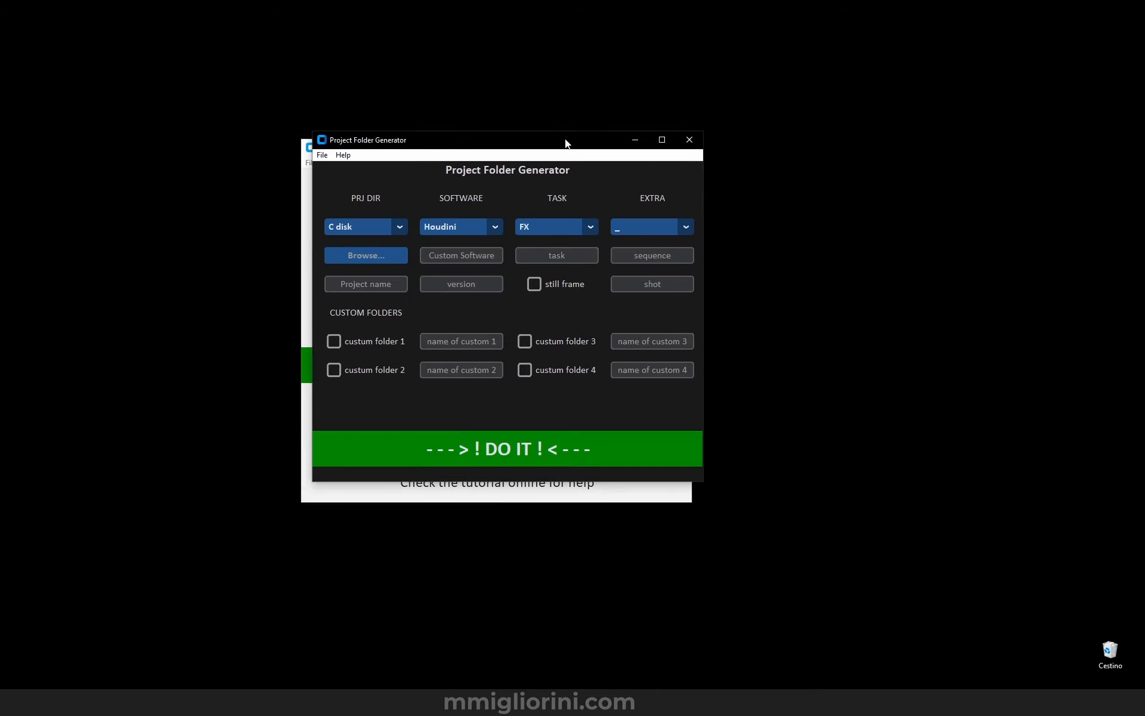
left_click_drag(566, 141, 857, 152)
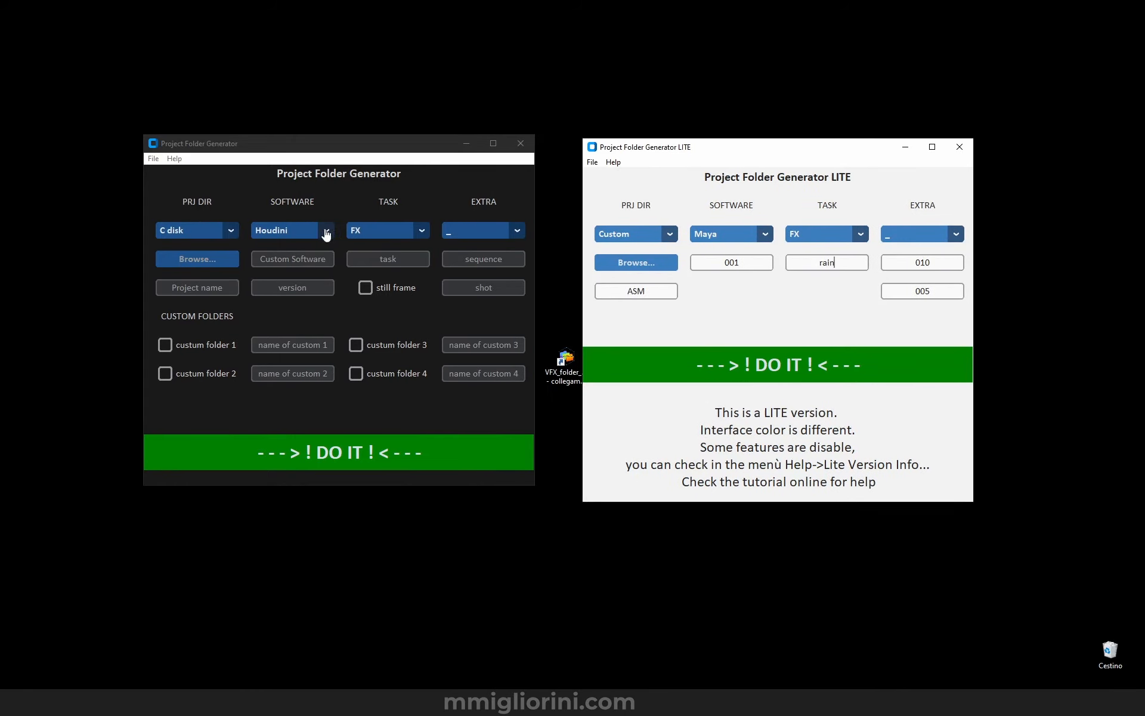
left_click(198, 231)
left_click(195, 262)
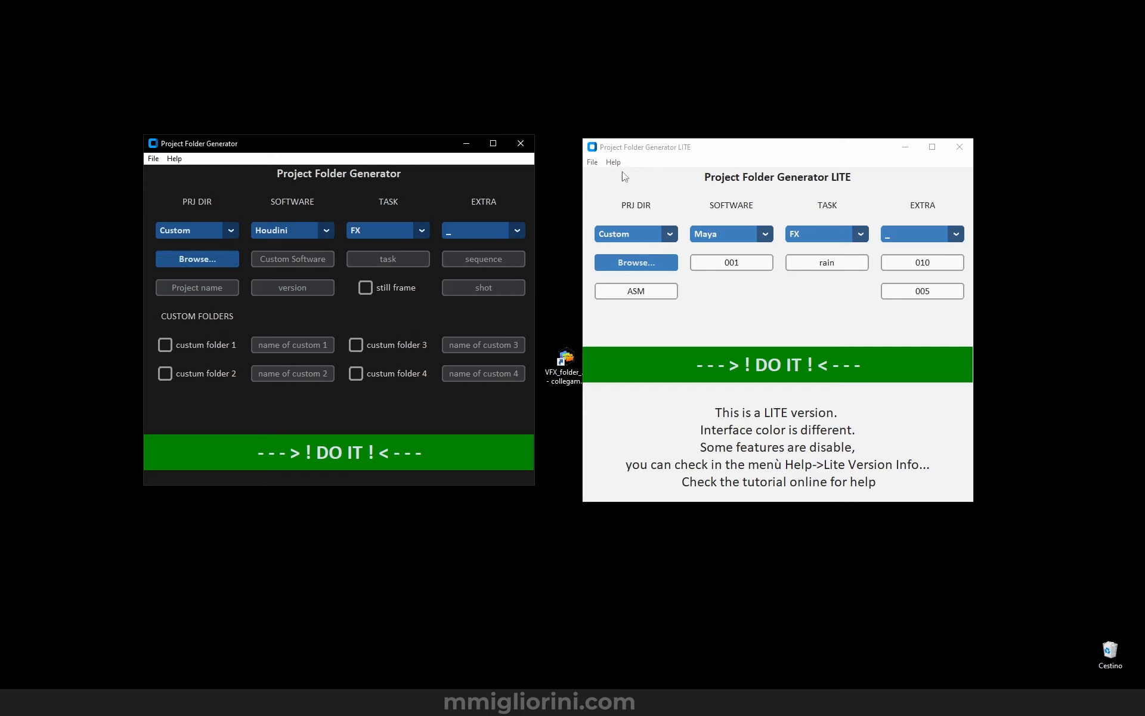
left_click_drag(371, 149, 407, 147)
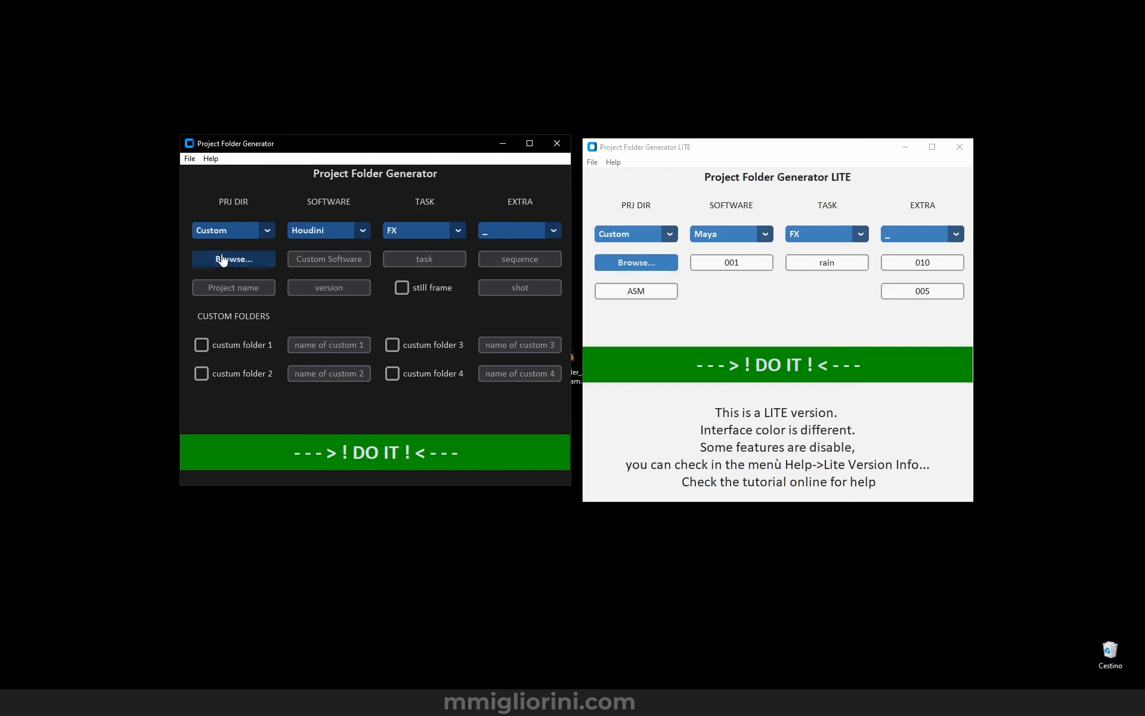
Select F:\00_test_script_python as the custom project directory in the full version
left_click(256, 259)
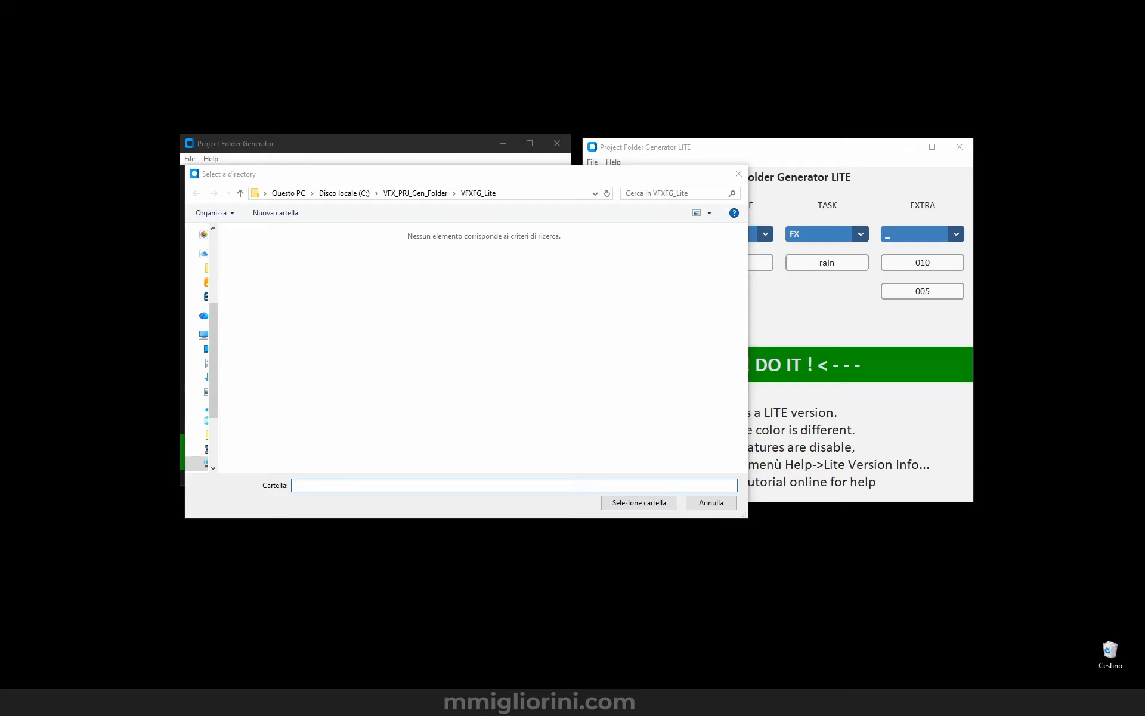
left_click(179, 650)
type("F:\\00_test_script_python")
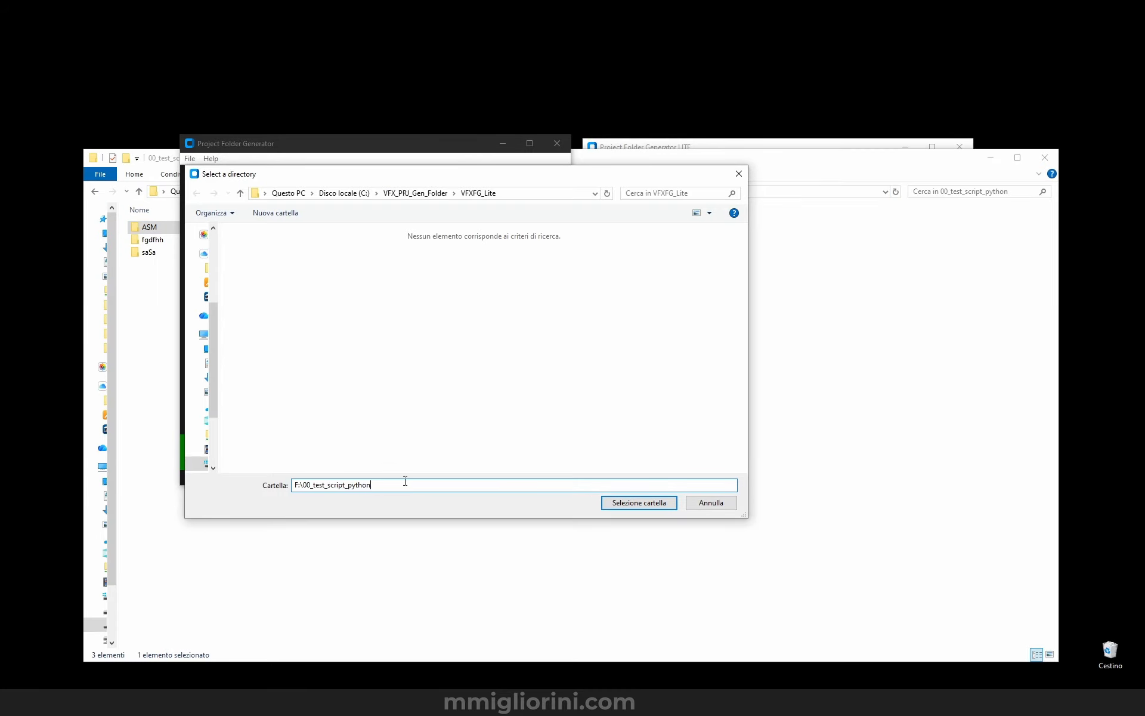
key("Return")
left_click(639, 504)
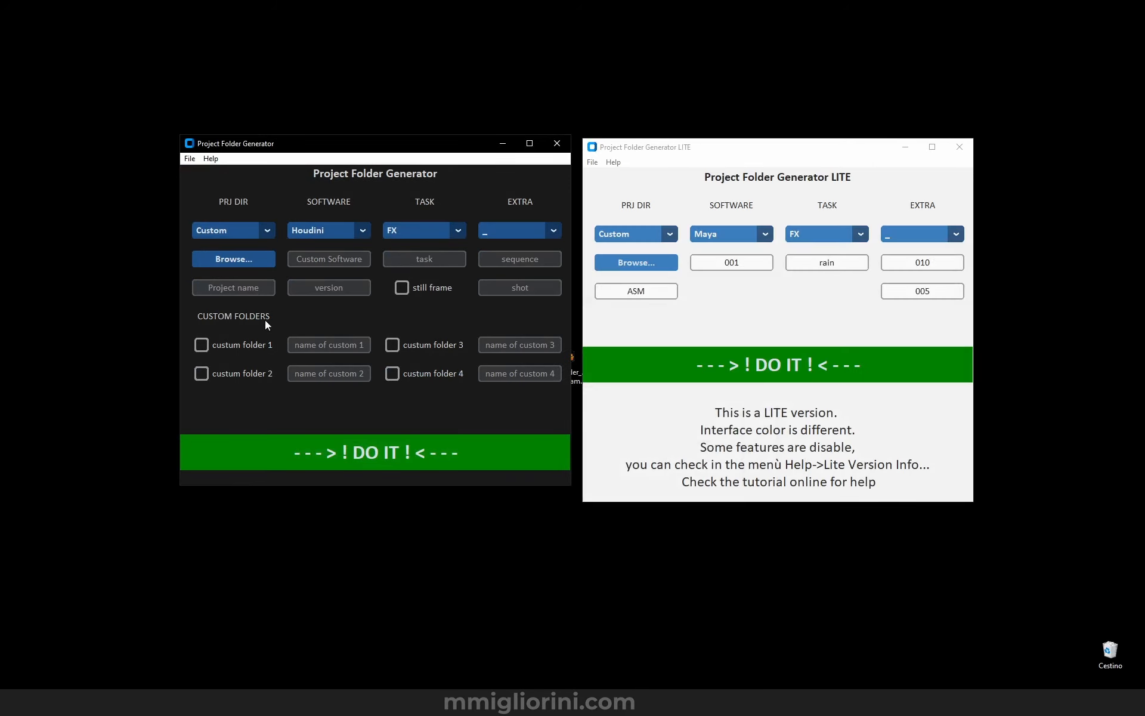
Enter MSA as the project name in the full version
left_click(233, 288)
type("ASM")
left_click_drag(239, 287, 167, 278)
type("MSA")
Enter 001 as the version and set the software to Blender in the full version
key("Tab")
type("001")
left_click(314, 230)
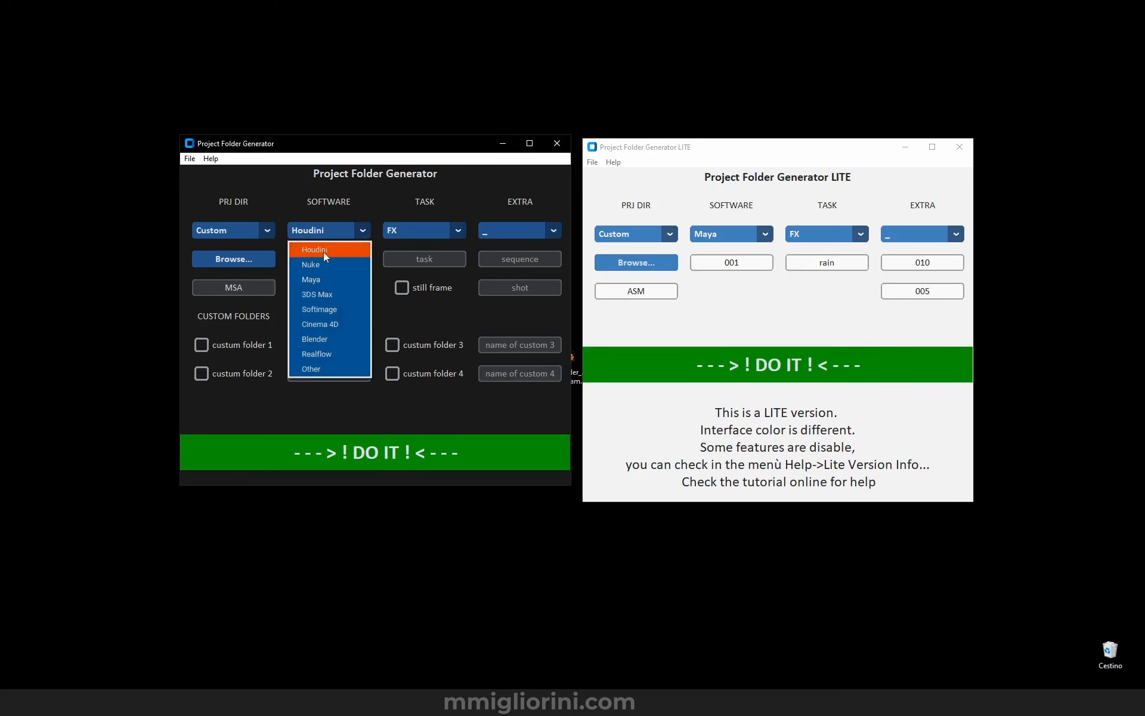
left_click(332, 343)
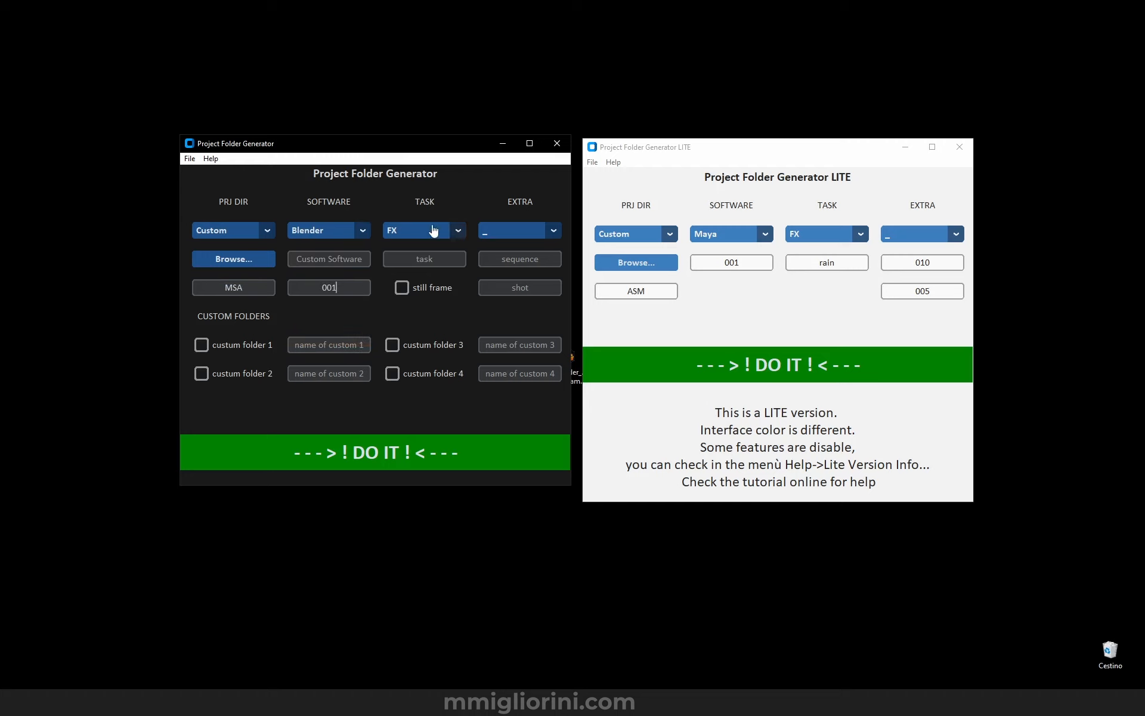
Compare the software options of the full and LITE versions, trying Other and returning the full version to Blender
left_click(309, 231)
left_click(312, 366)
left_click(334, 232)
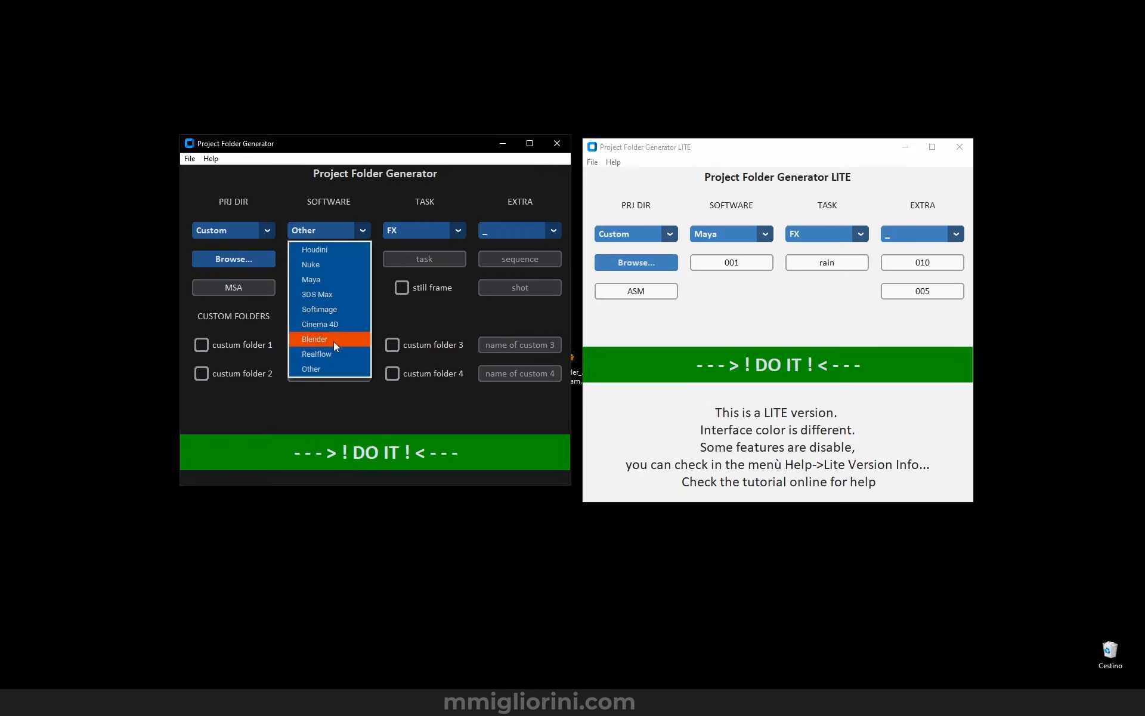
left_click(334, 341)
left_click(318, 230)
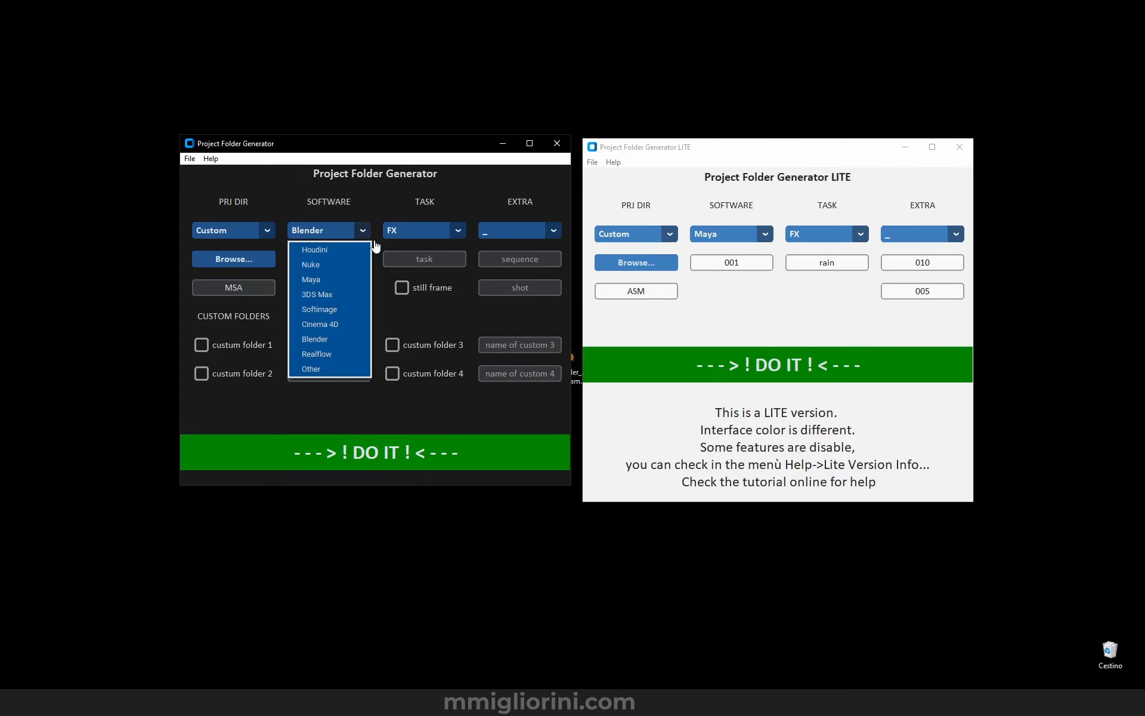
left_click(718, 235)
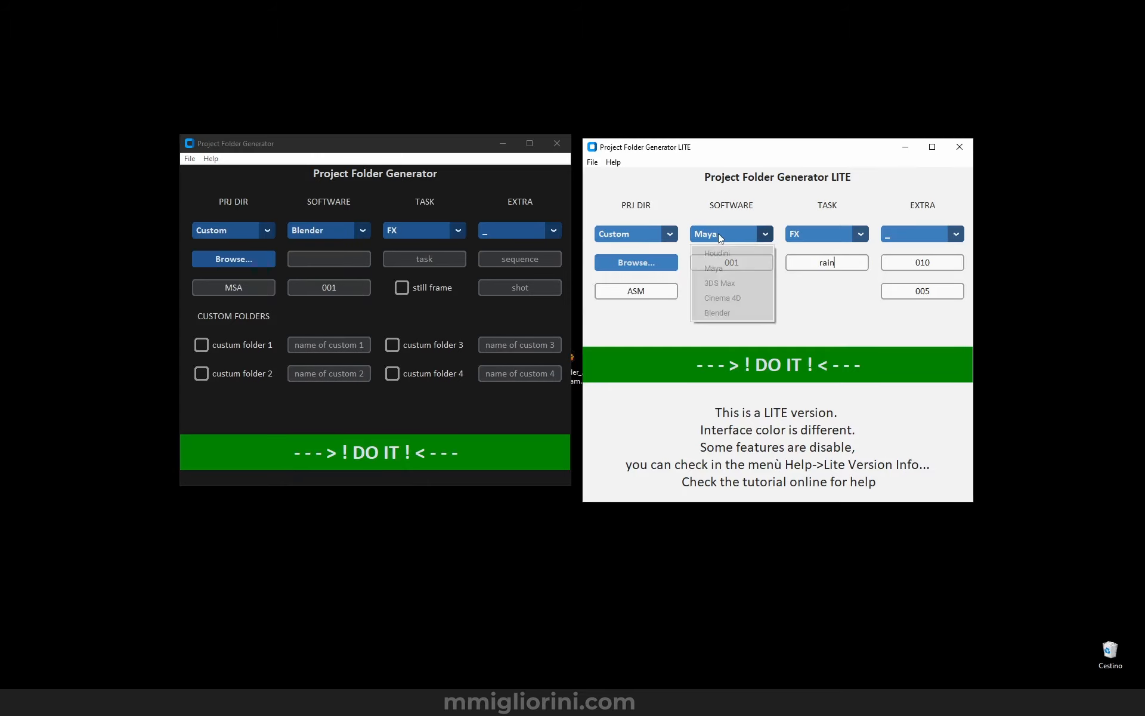
left_click(317, 230)
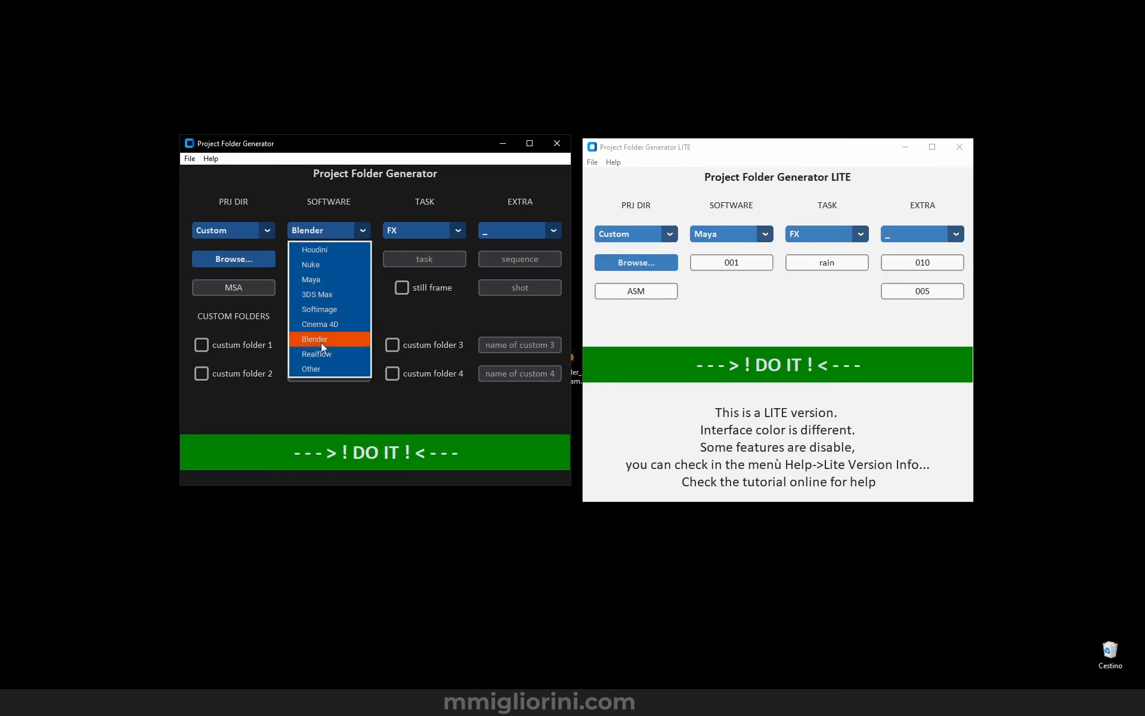
left_click(330, 339)
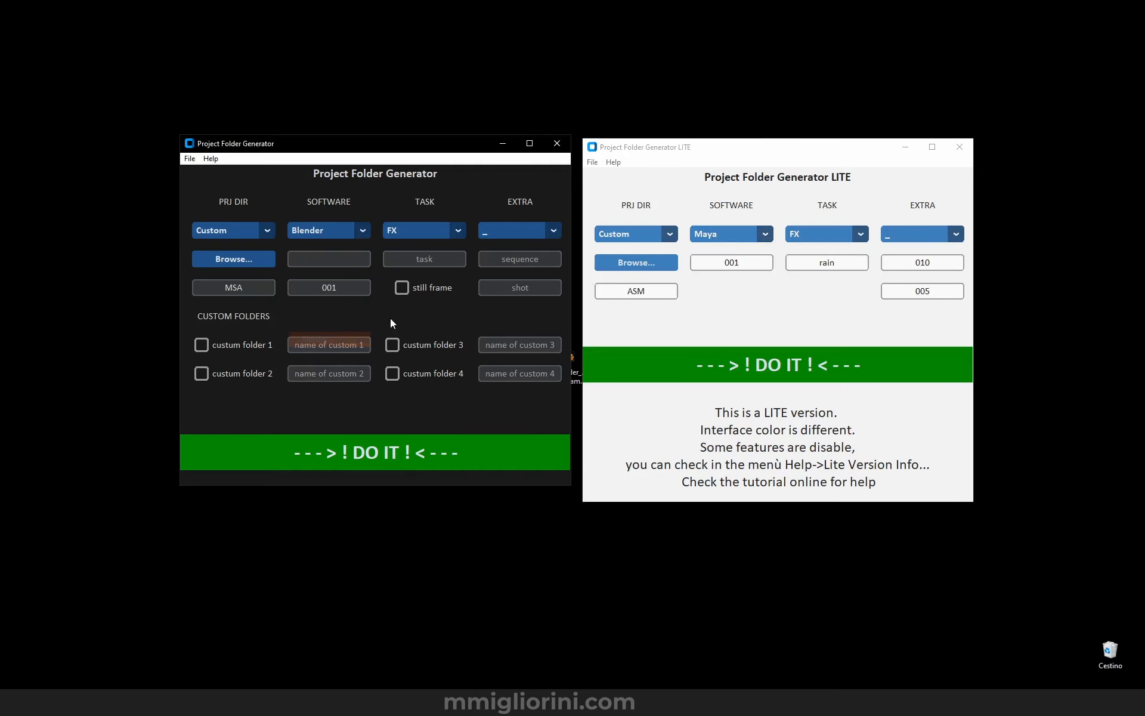
Set the task type to Modelling and review the available separator characters without changing the separator
left_click(435, 235)
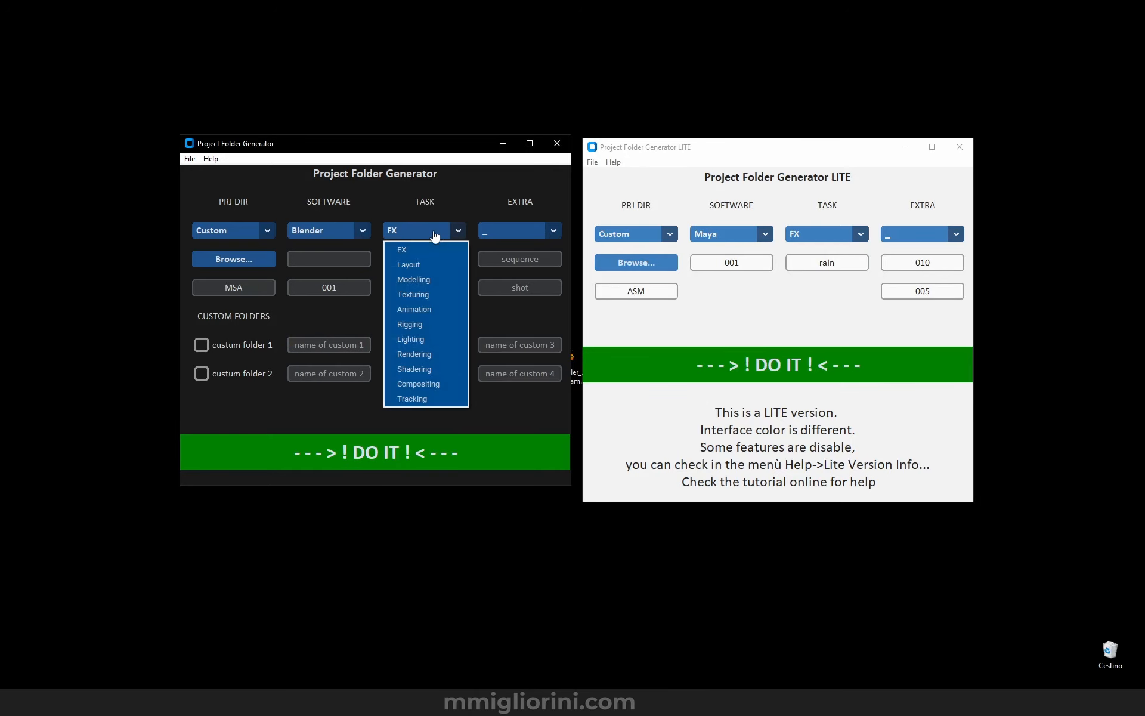
left_click(427, 280)
left_click(501, 234)
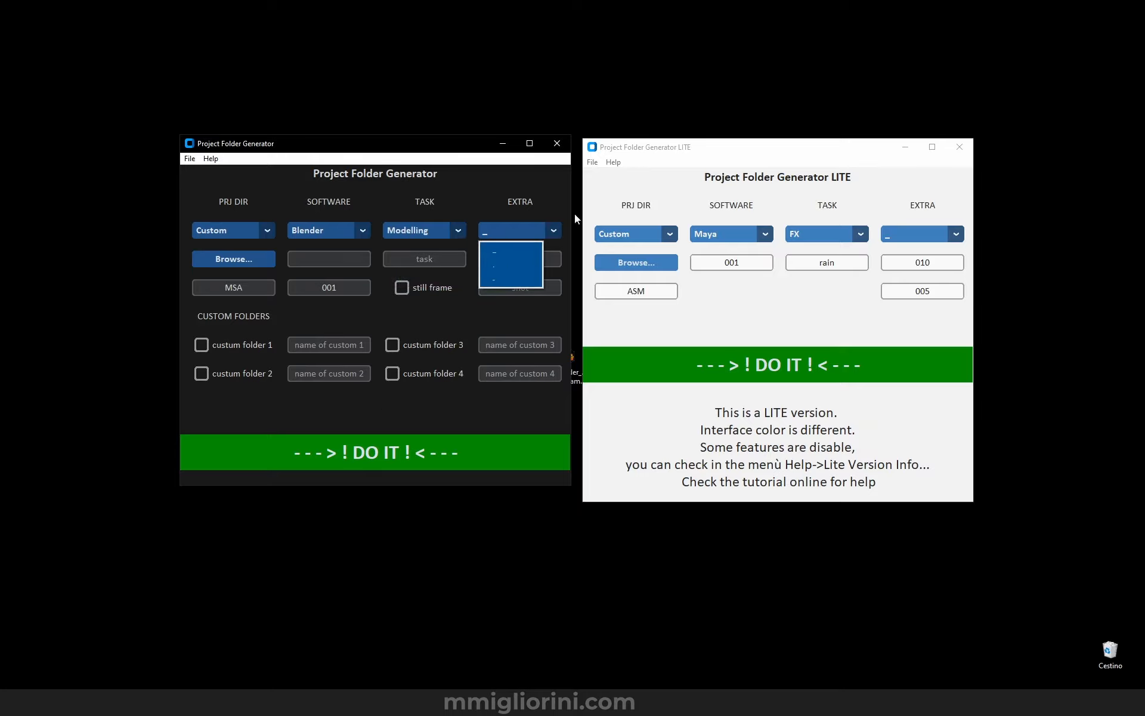
left_click(467, 217)
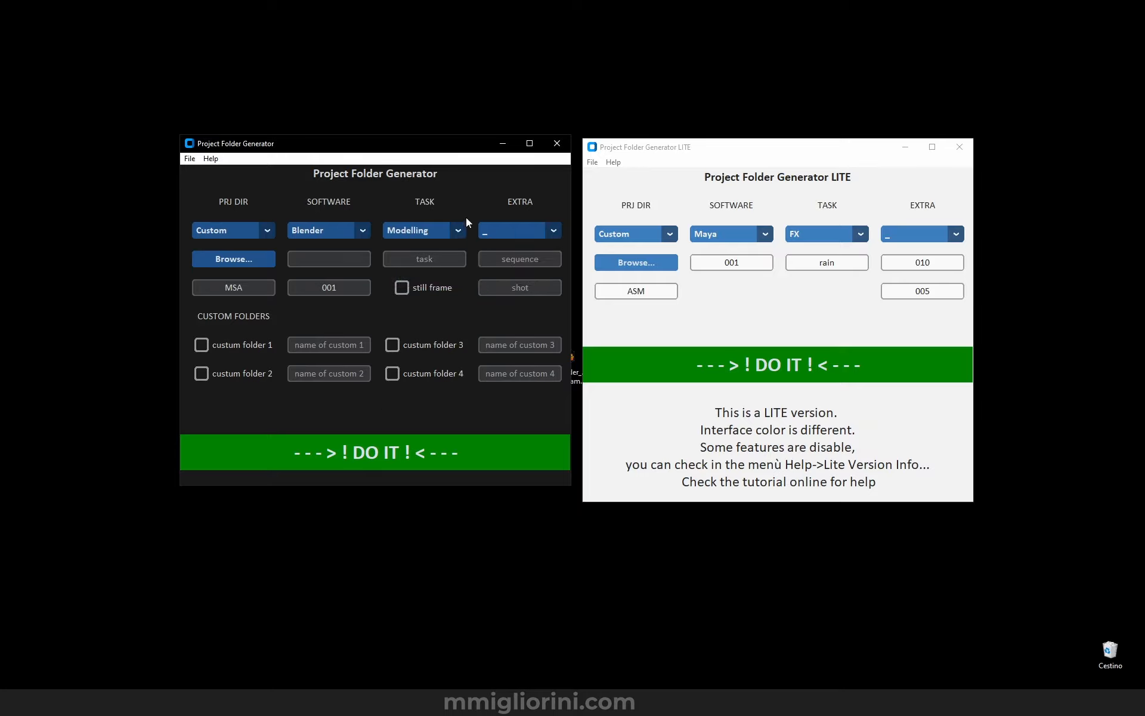
Enter robot as the task name, with sequence 001 and shot 010
left_click(444, 265)
type("robot")
left_click(513, 262)
Enable custom folders 1 and 2 and name them myFolder1 and myFolder2
left_click(206, 347)
left_click(328, 345)
type("myFol")
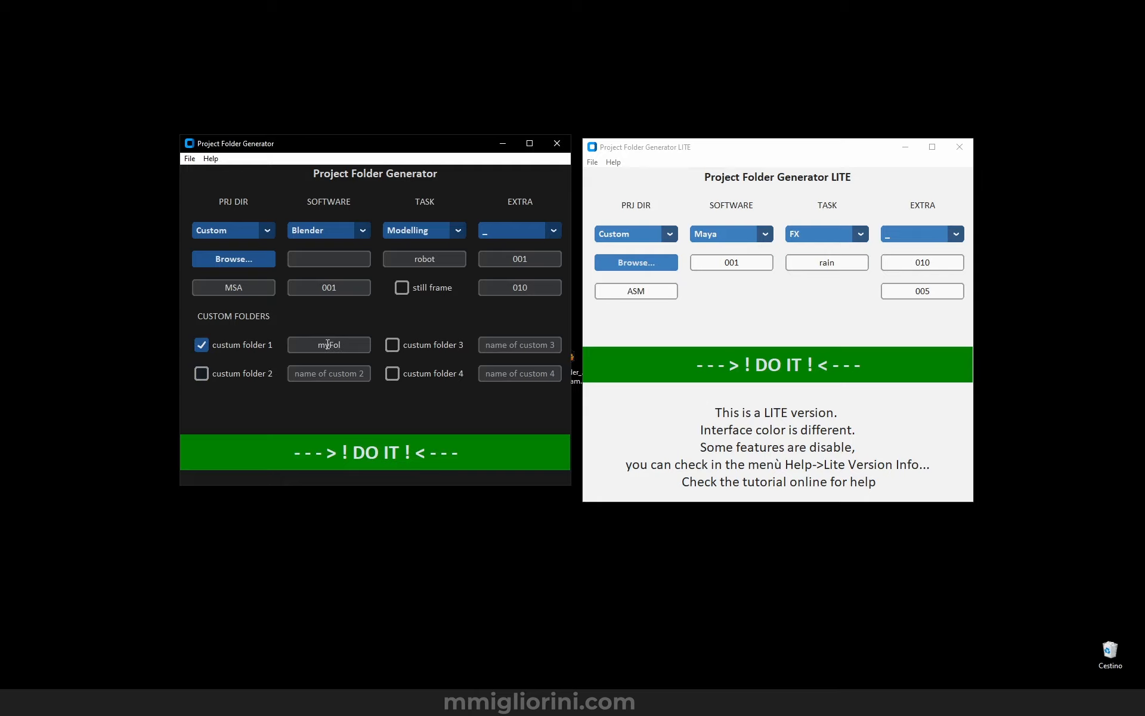
type("der1")
left_click_drag(351, 345, 309, 347)
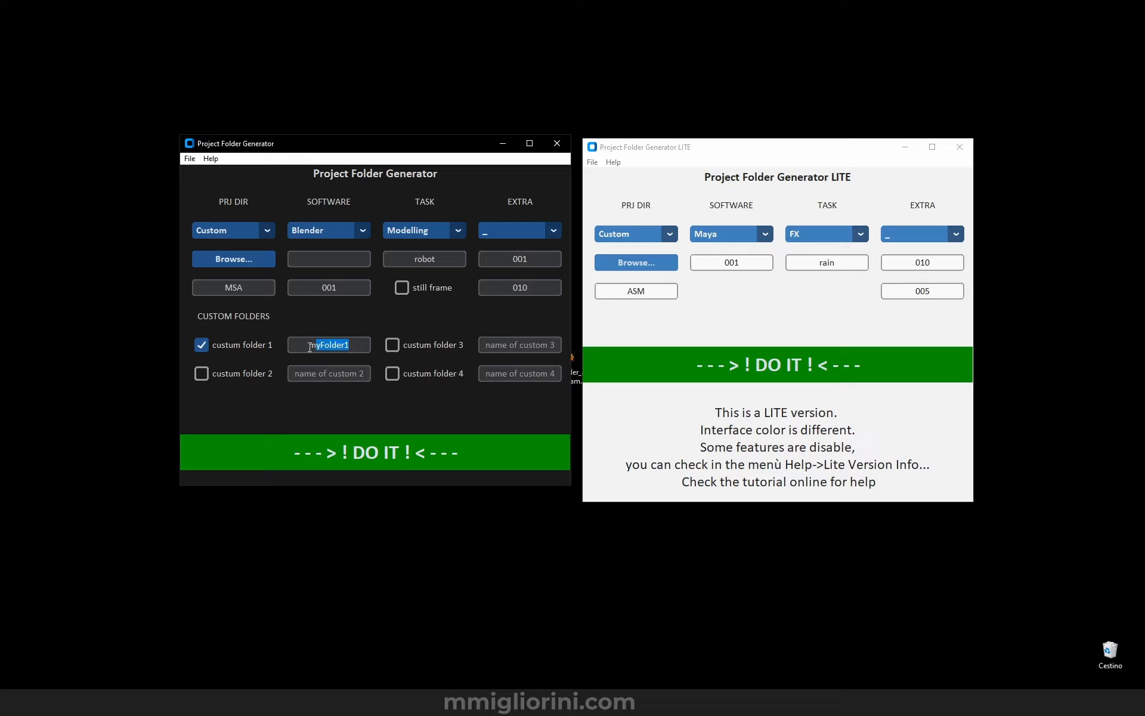
left_click(233, 374)
left_click(320, 373)
type("myFolder1")
Enable custom folders 3 and 4 and name them myFolder3 and myFolder4
left_click(424, 347)
left_click(422, 377)
left_click(536, 347)
type("myFolder1")
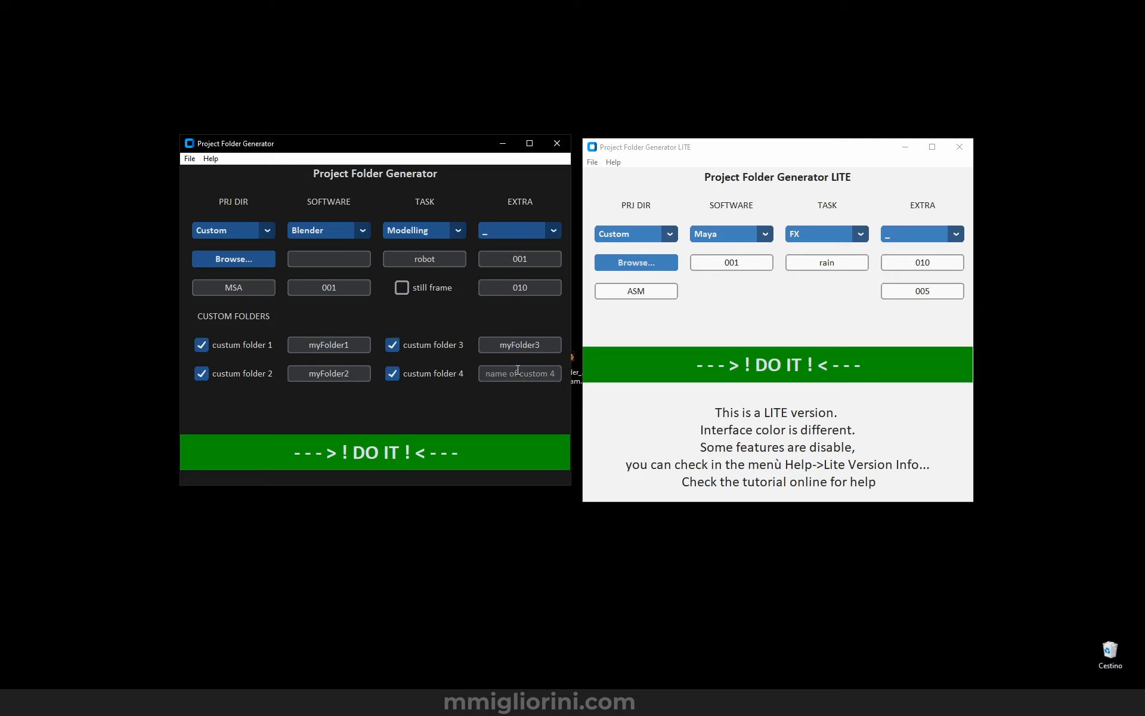
left_click(522, 375)
type("myFolder1")
key("shift+Left")
type("4")
Generate the Blender project folders, highlight myFolder1 through myFolder4 in the result, and minimize the folder window
left_click(388, 459)
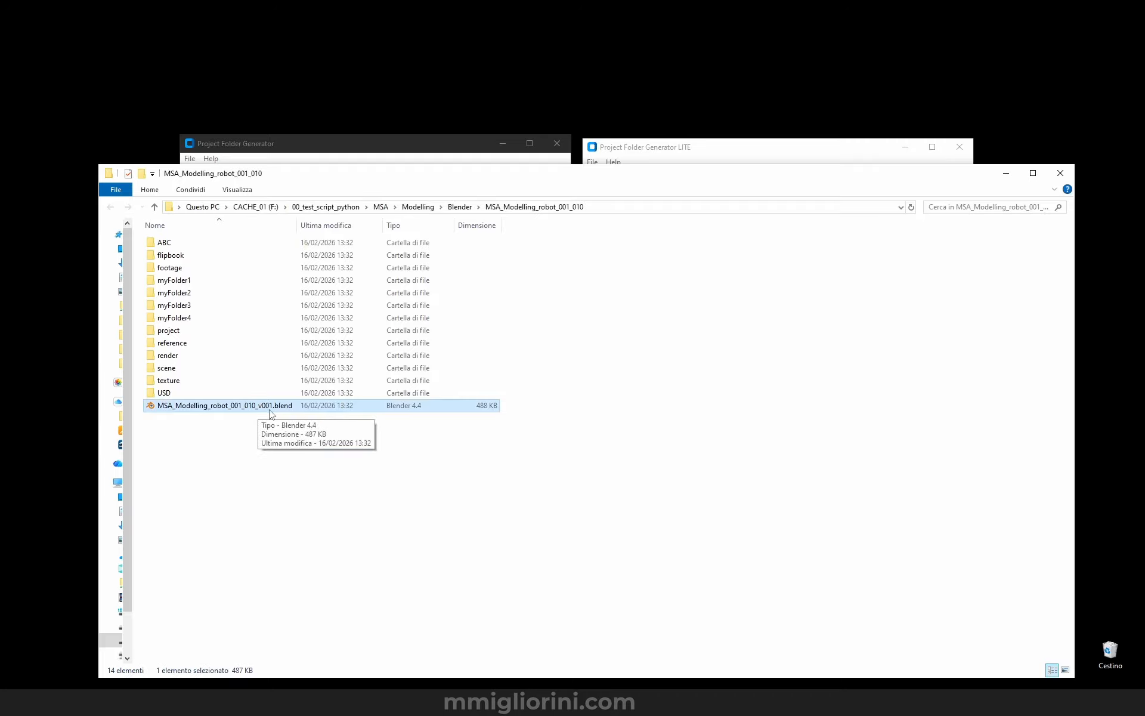
left_click(178, 284)
left_click(190, 321, "shift")
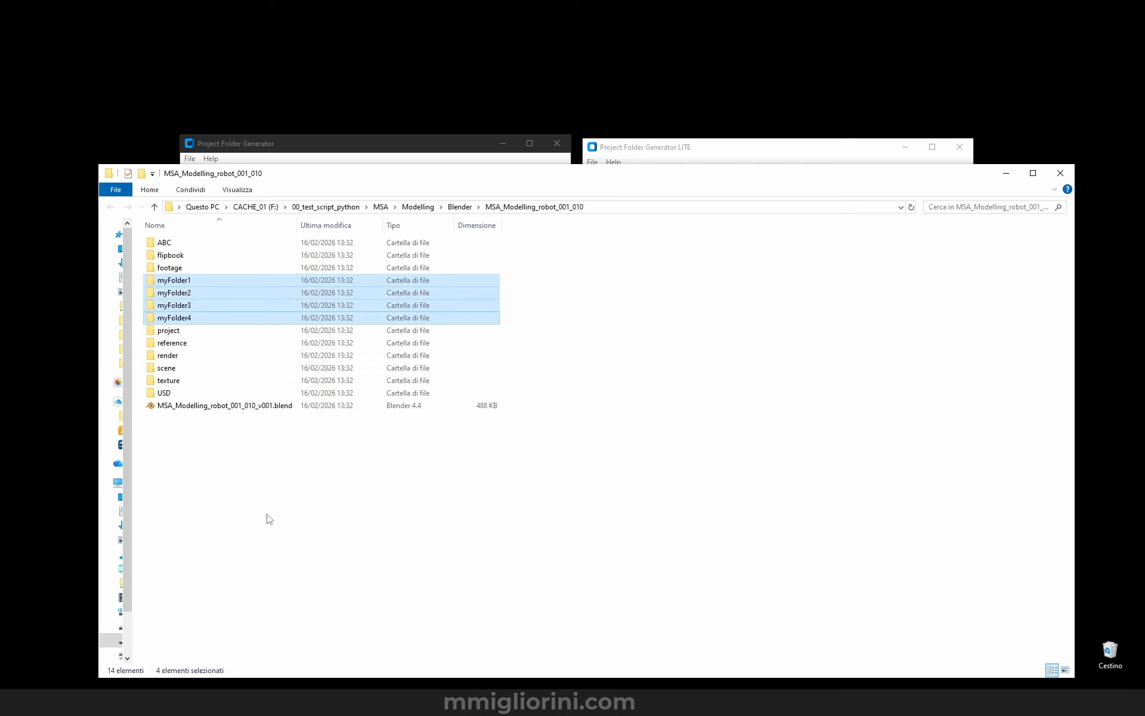
left_click(1006, 173)
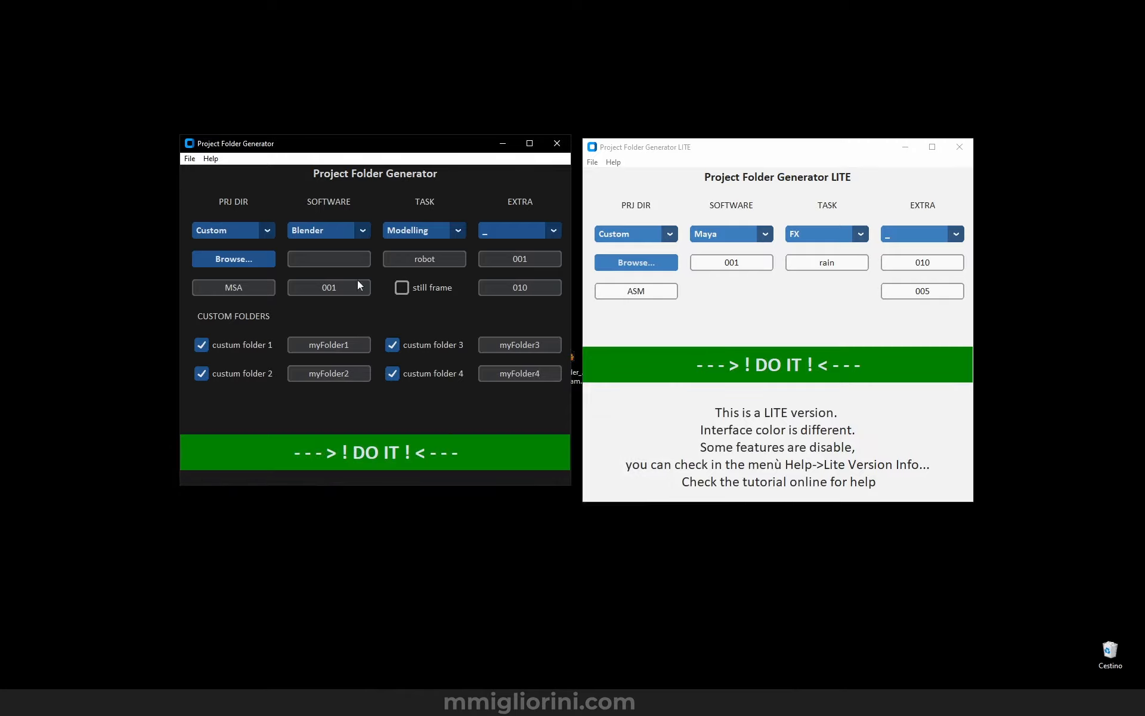
Switch the software to Softimage and generate its project folders with the same task and custom folder settings
left_click(349, 231)
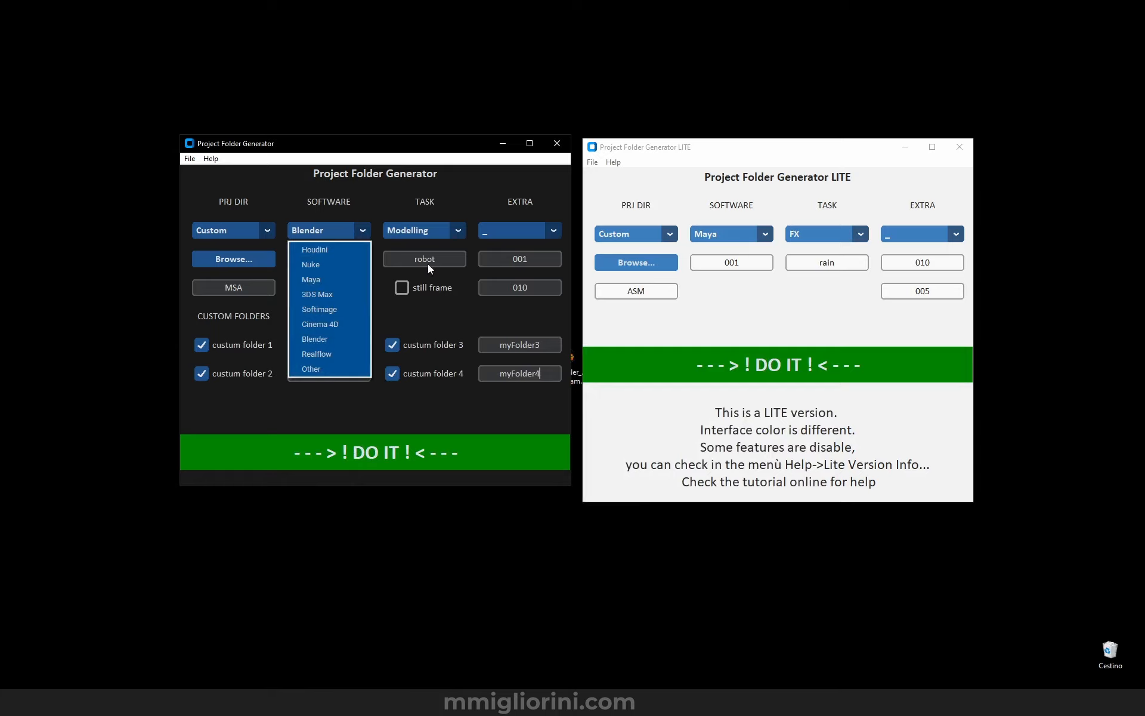
left_click(345, 314)
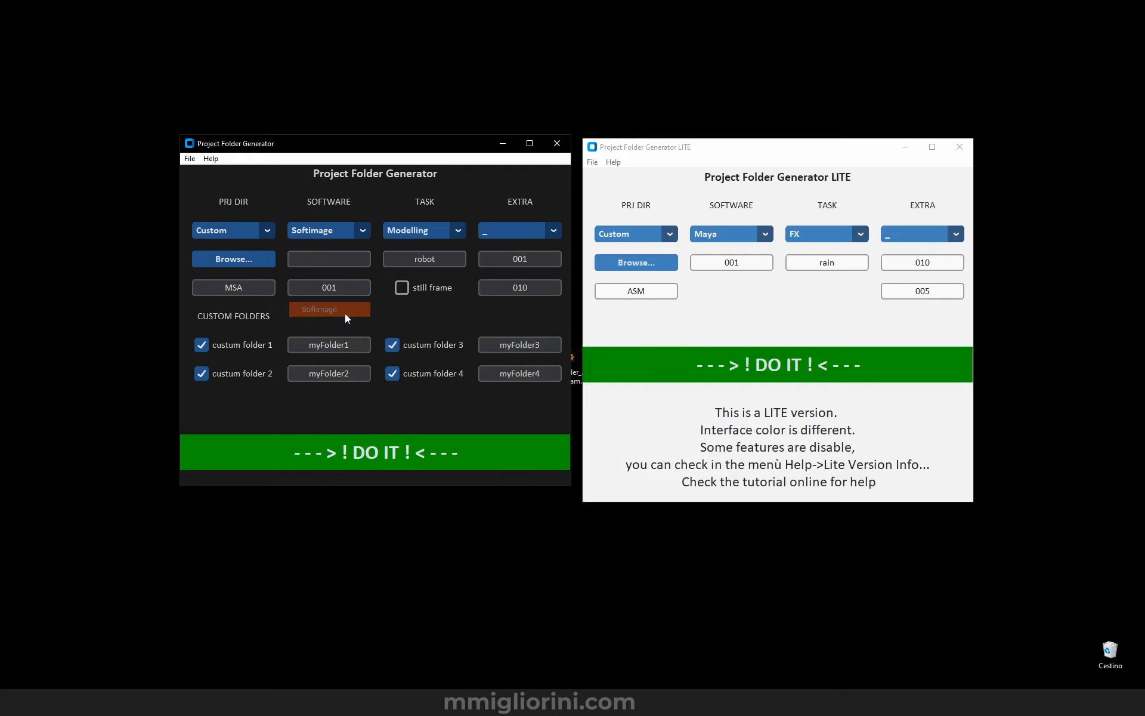
left_click(343, 234)
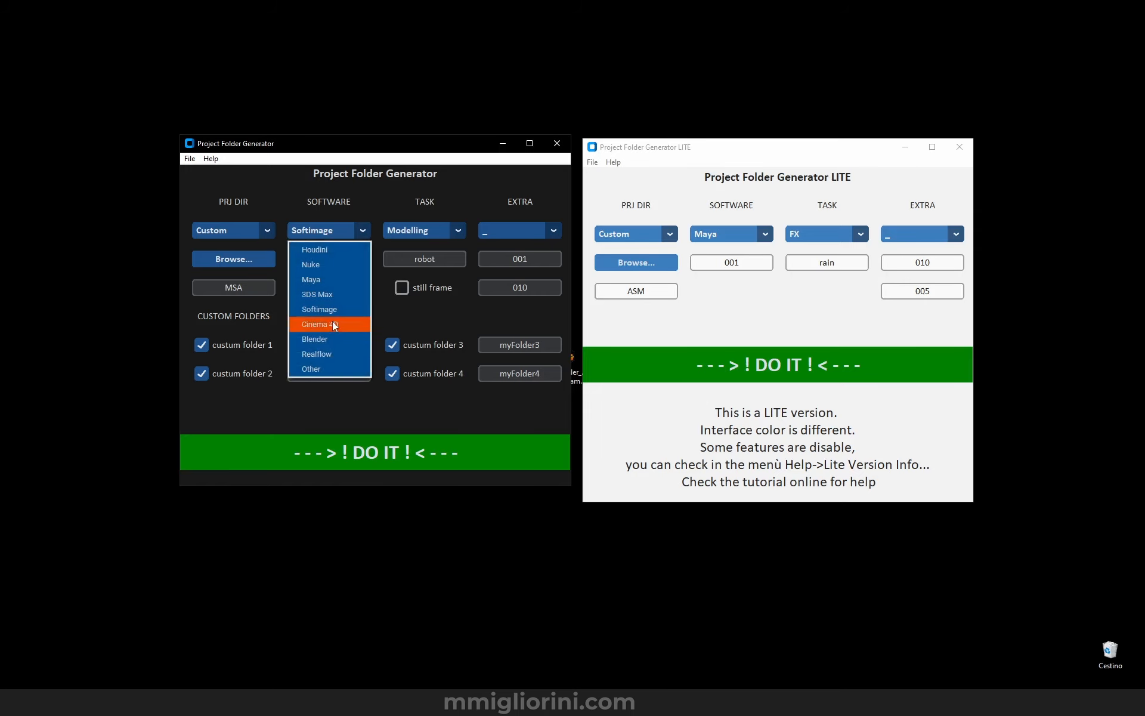
left_click(336, 354)
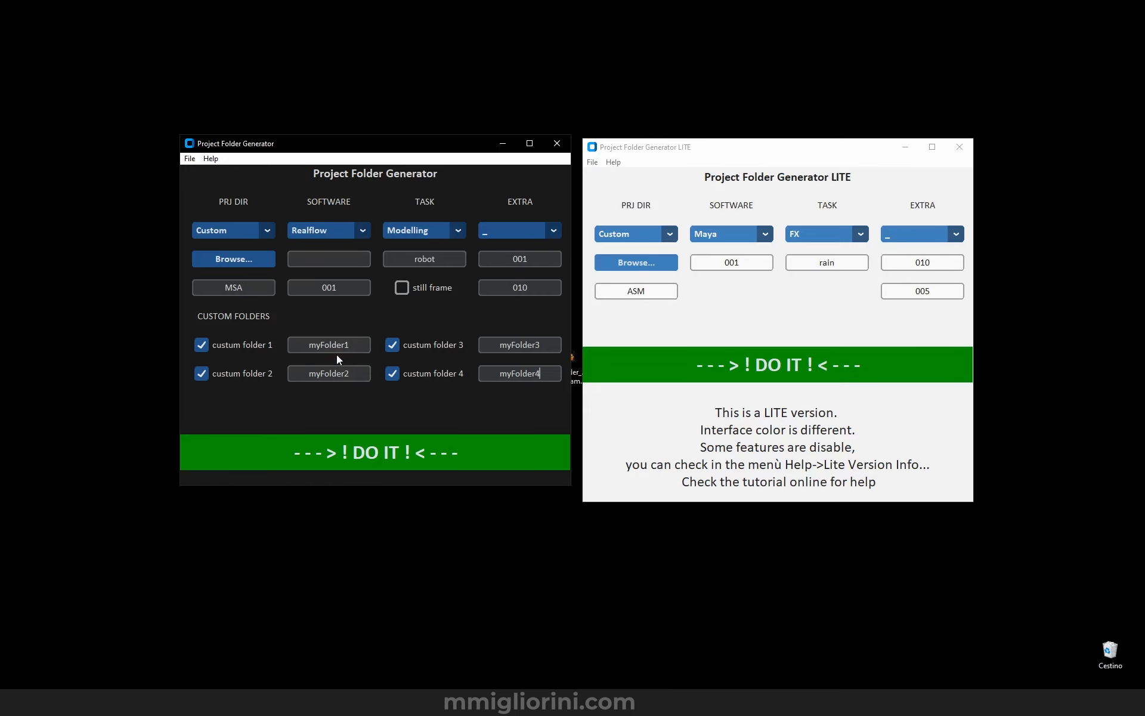
left_click(338, 230)
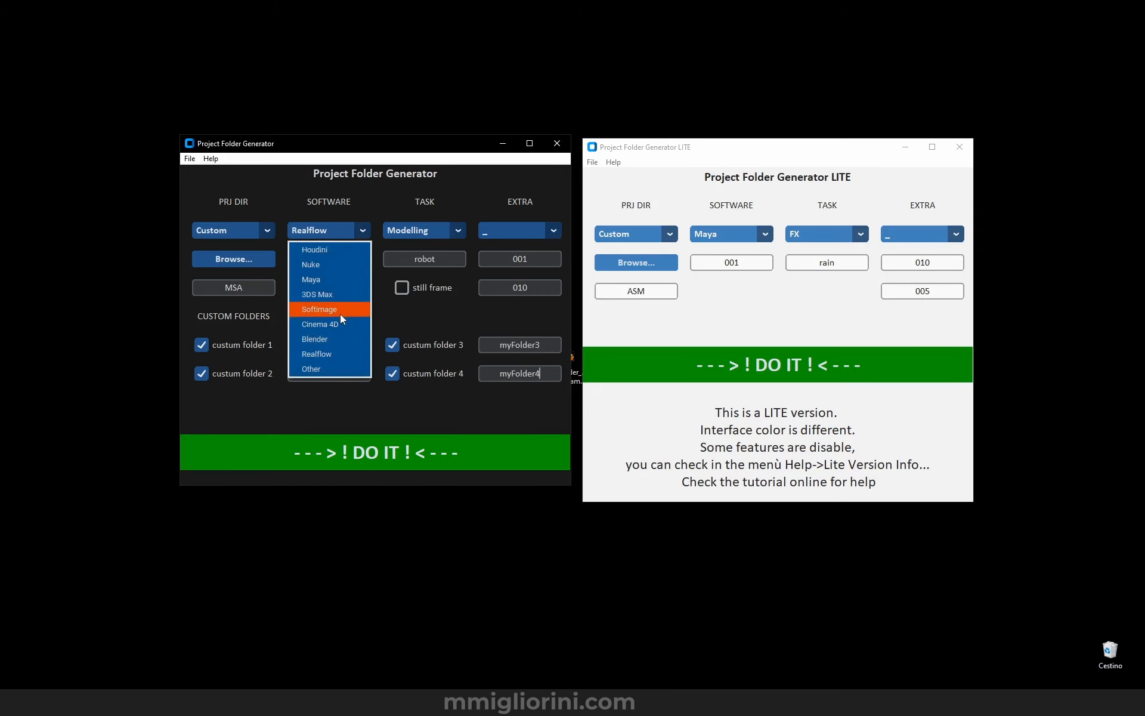
left_click(340, 311)
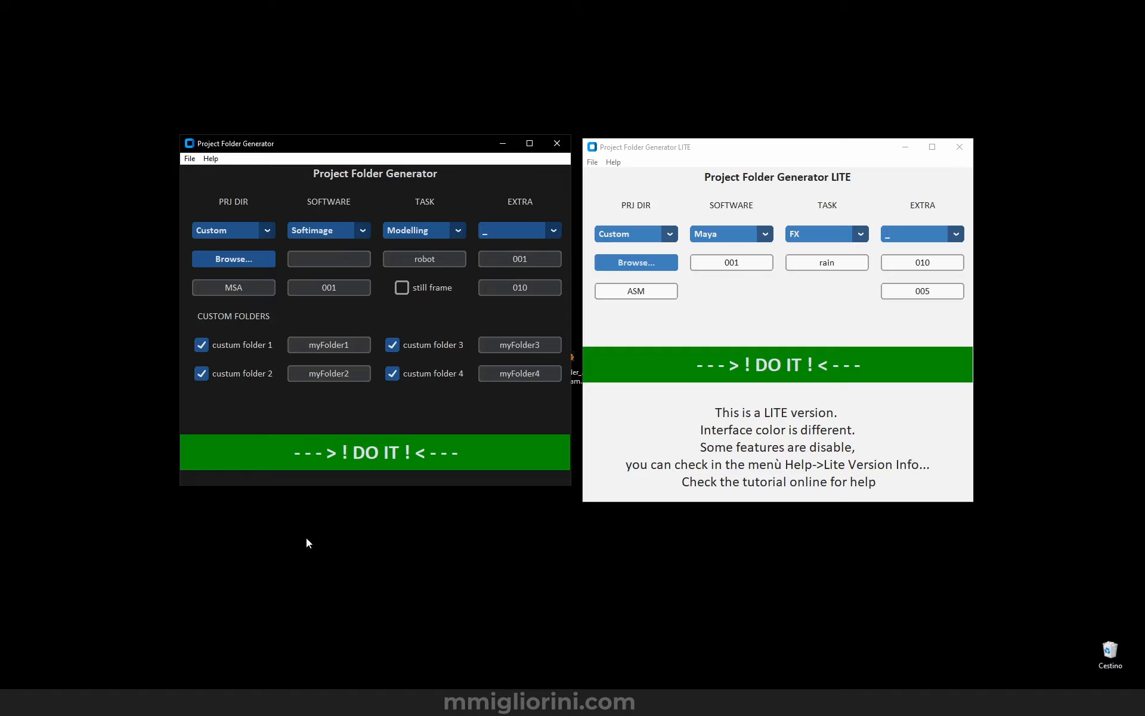
left_click(383, 459)
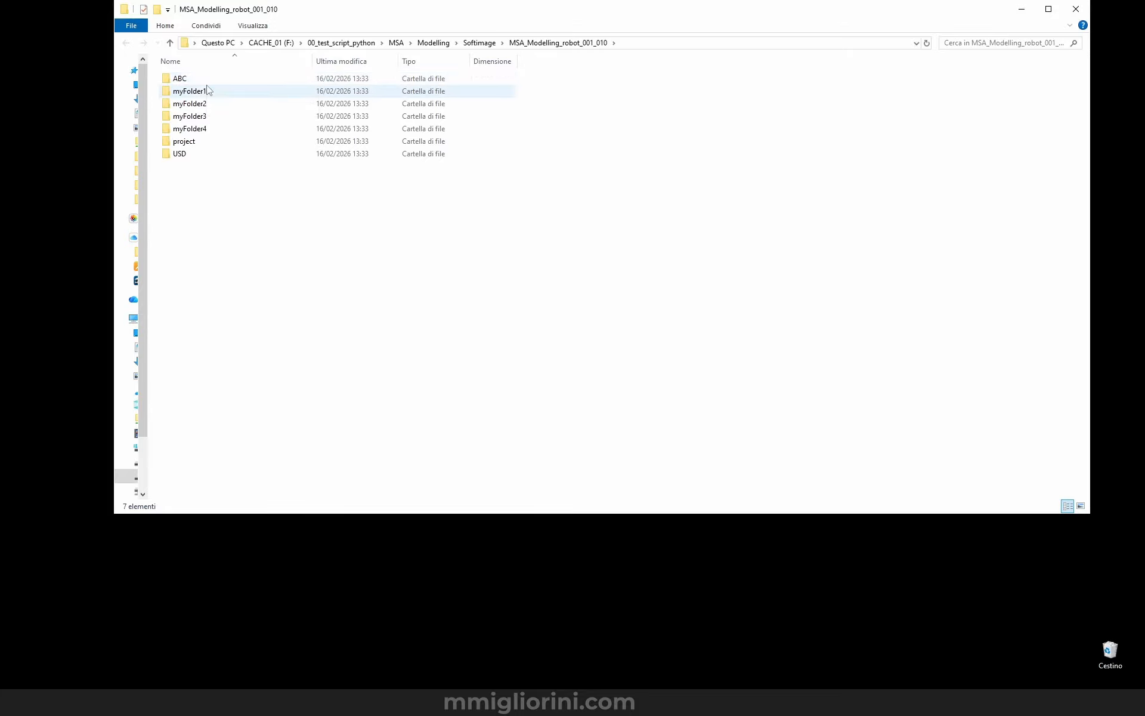
Examine the ABC, project and USD folders generated for Softimage, and close the folder window
left_click(204, 84)
left_click(205, 147)
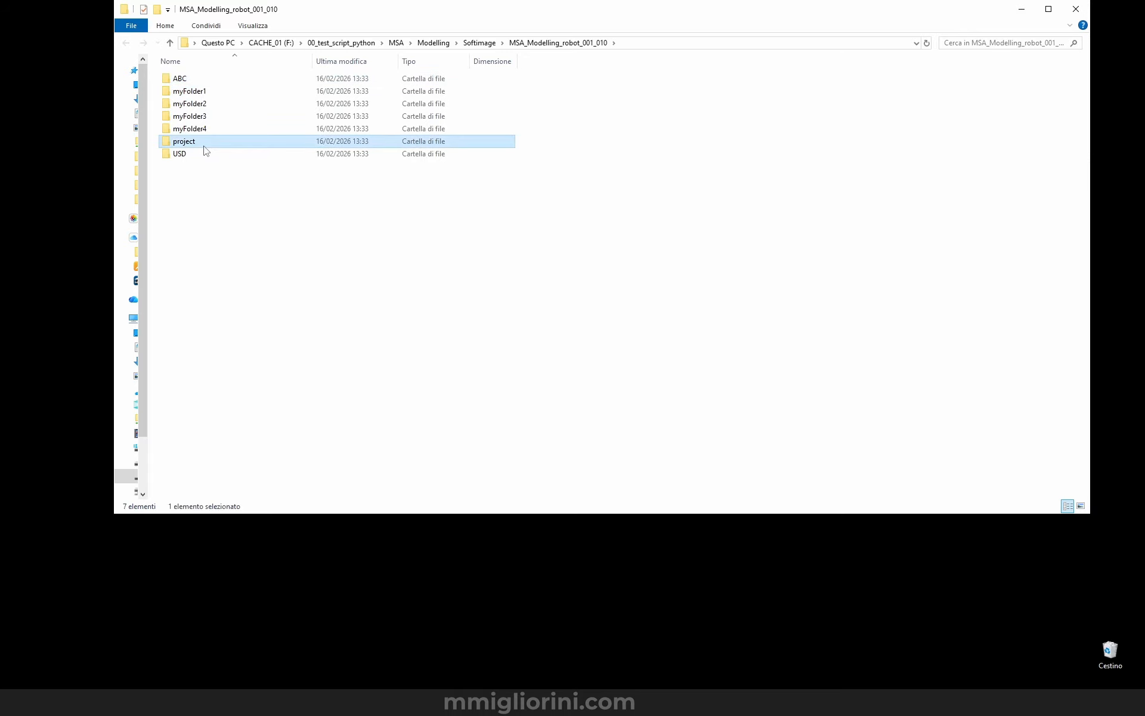
left_click(198, 156)
key("Up")
left_click(573, 336)
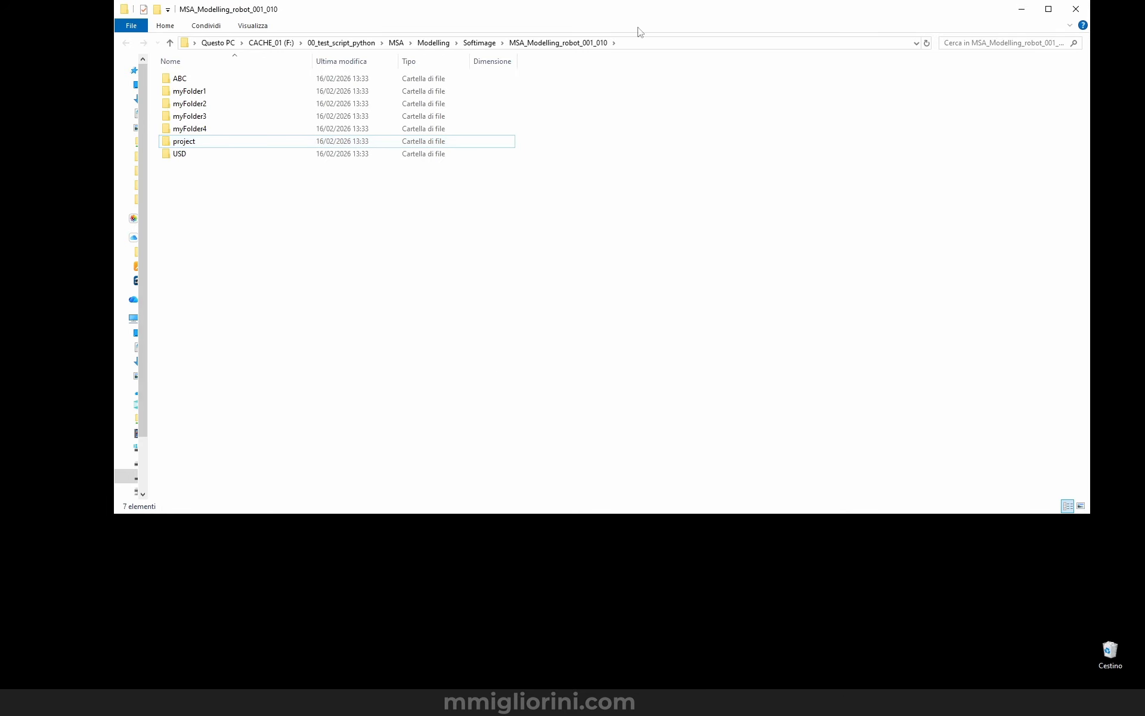
left_click_drag(637, 10, 650, 119)
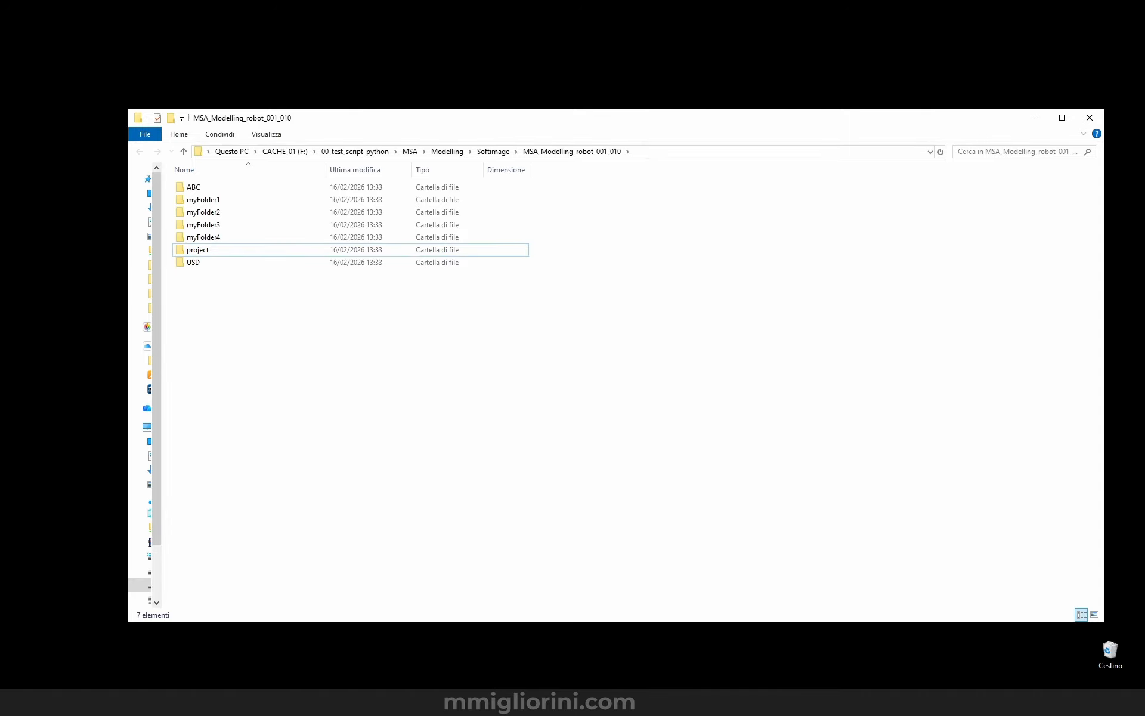
left_click(1100, 123)
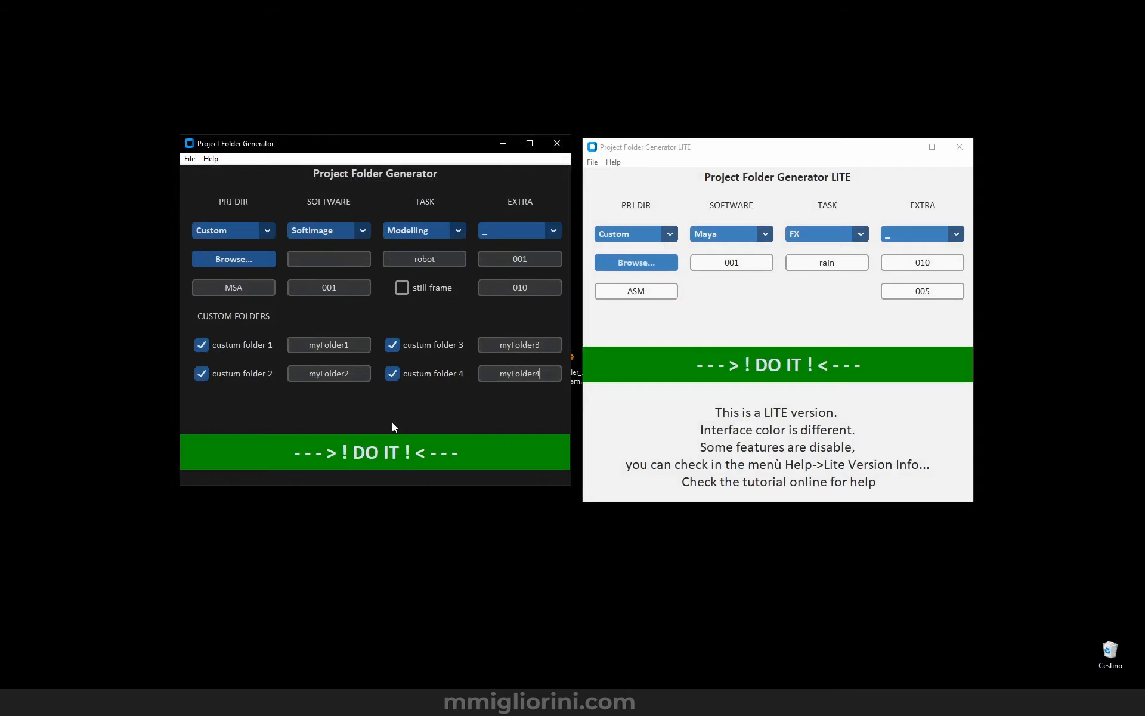
Disable all four custom folders in the full version
left_click(405, 351)
left_click(406, 375)
left_click(220, 379)
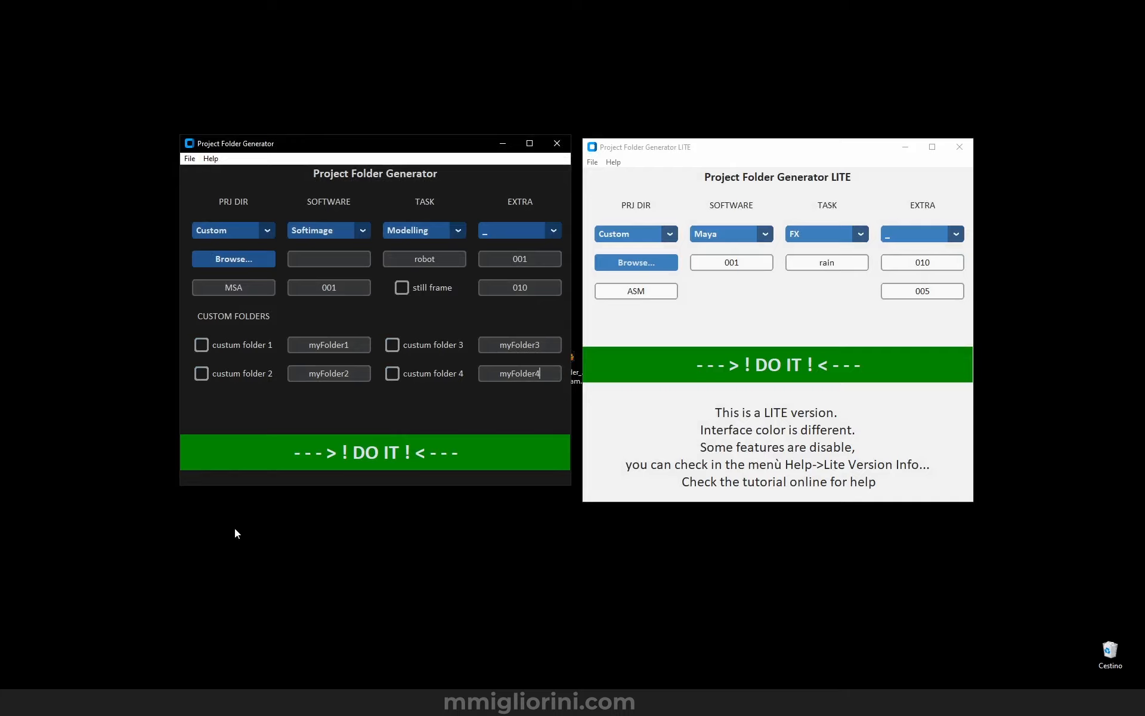
left_click(427, 547)
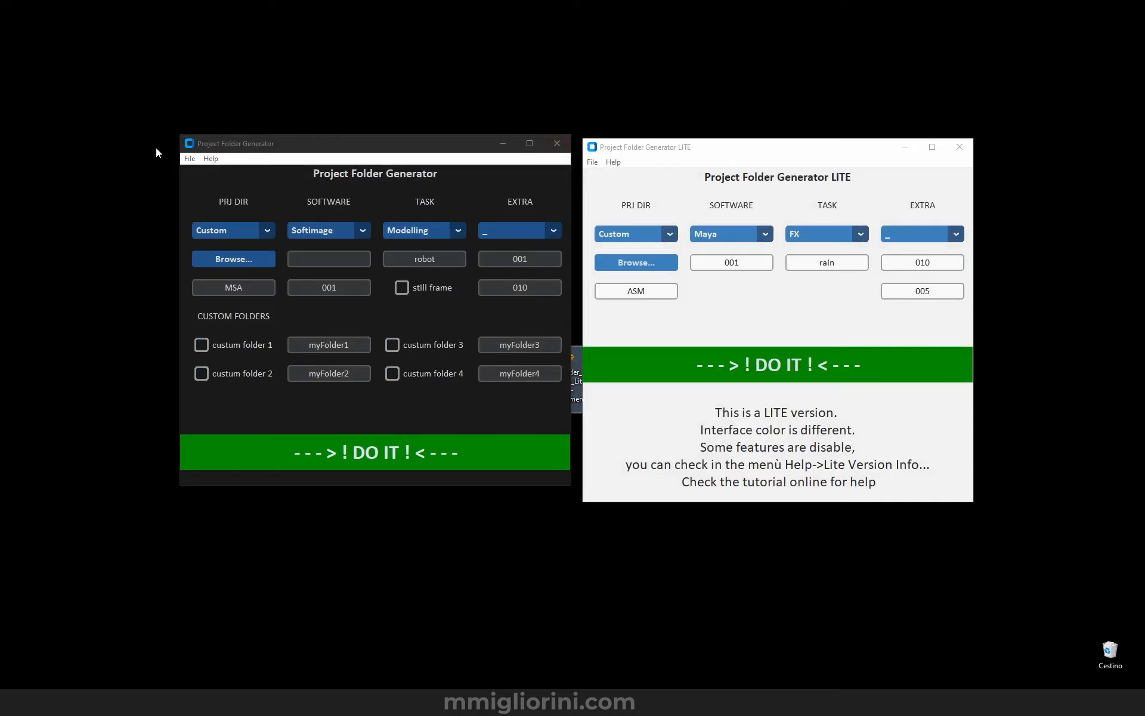